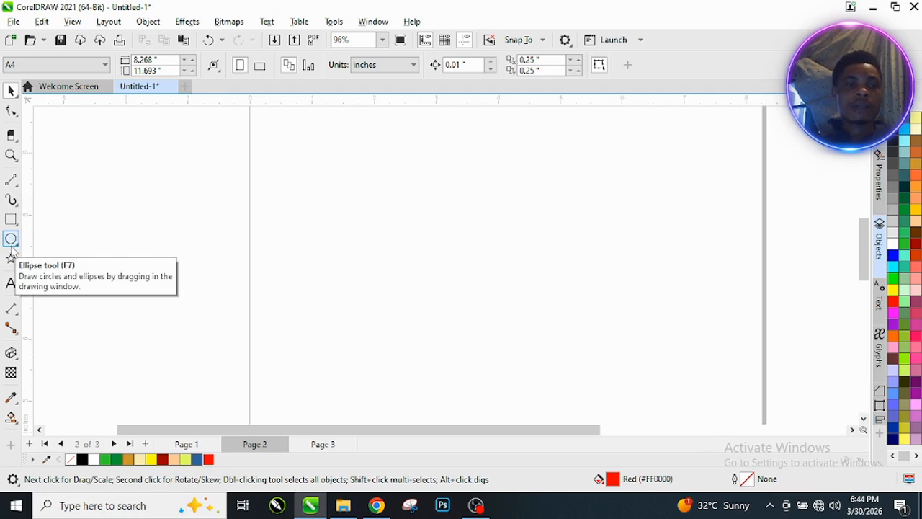
Step: Draw a perfect circle about 3.12 inches in diameter on the page with the Ellipse tool
{"action": "left_click", "coordinate": [19, 246]}
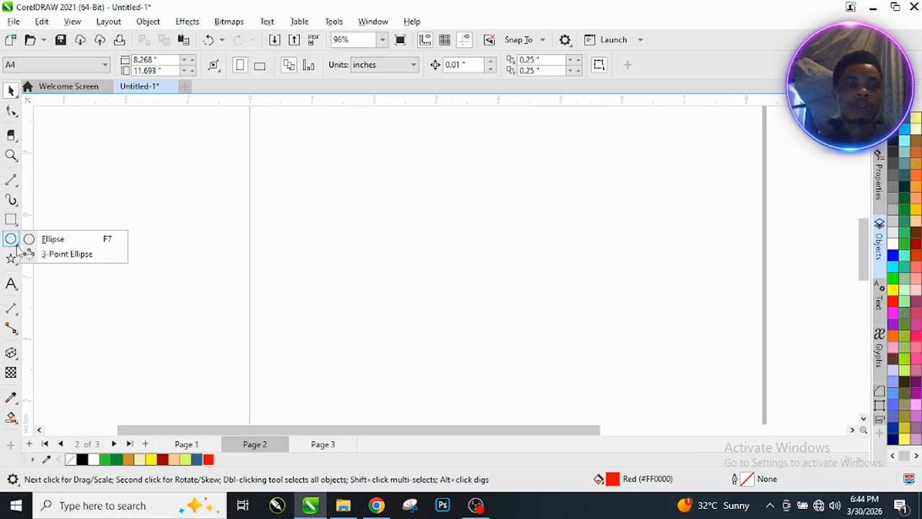
{"action": "left_click", "coordinate": [74, 240]}
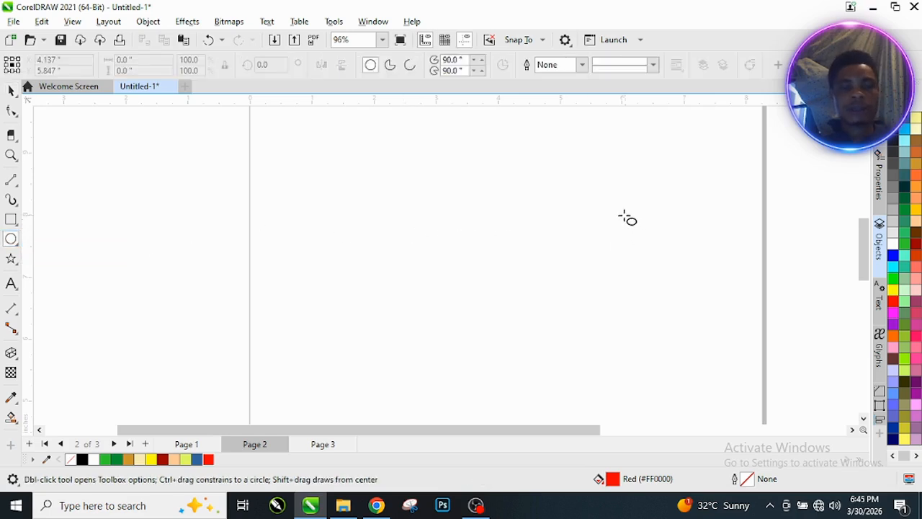
{"action": "left_click", "coordinate": [444, 183]}
{"action": "left_click_drag", "start_coordinate": [442, 183], "coordinate": [548, 375]}
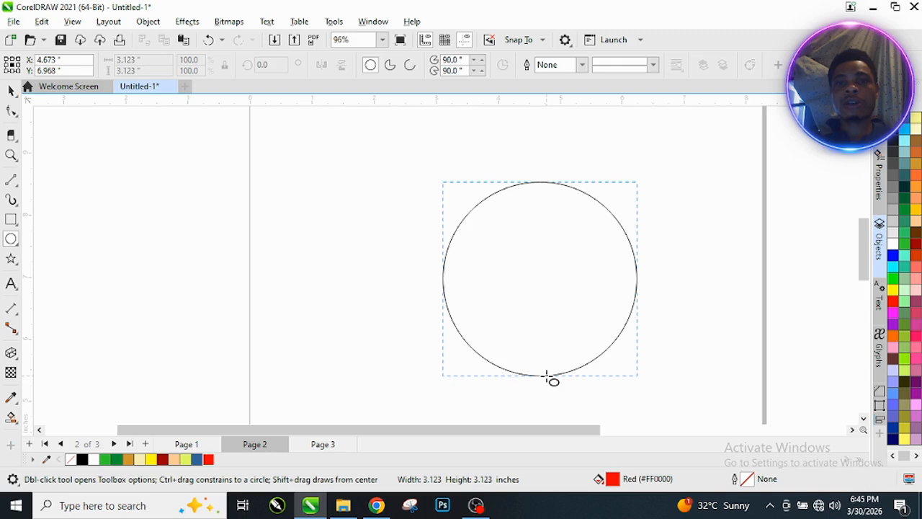
{"action": "left_click_drag", "start_coordinate": [547, 375], "coordinate": [547, 375]}
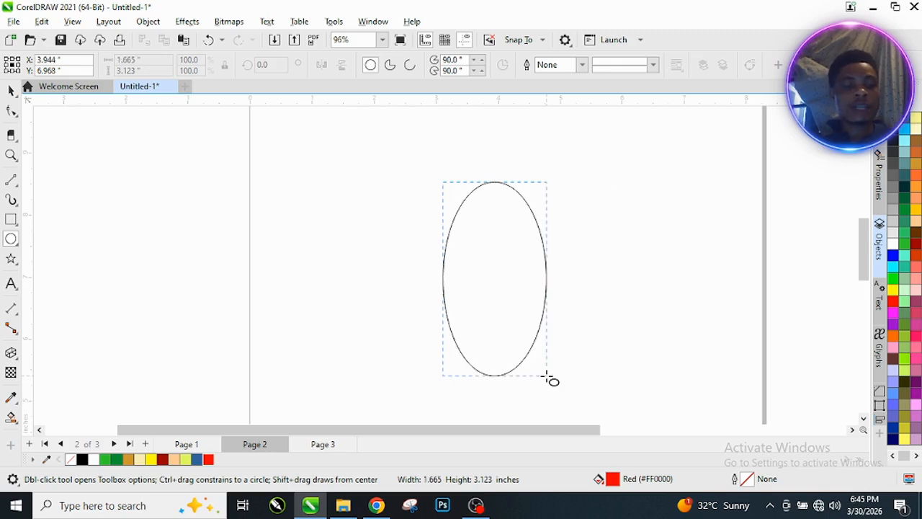
{"action": "left_click_drag", "start_coordinate": [547, 375], "coordinate": [547, 375]}
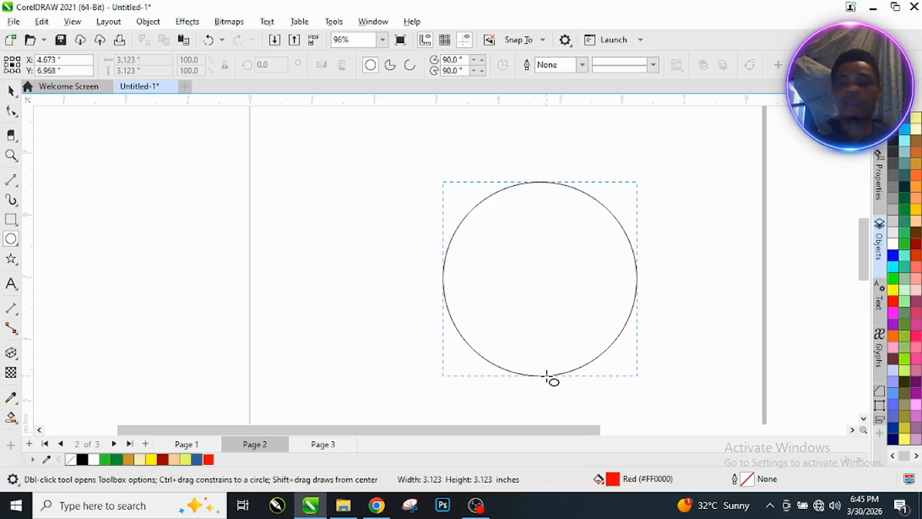
{"action": "left_click_drag", "start_coordinate": [548, 377], "coordinate": [549, 375]}
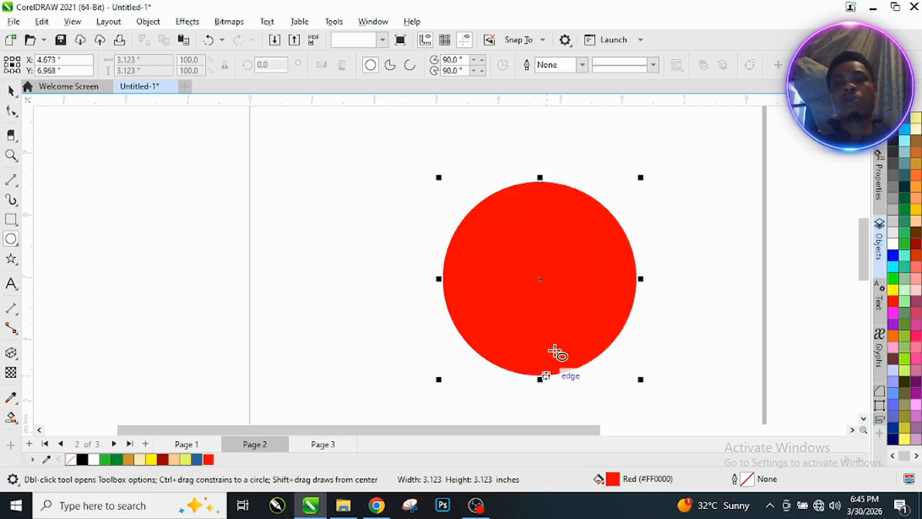
Step: Remove the circle's fill and give it a black outline
{"action": "left_click", "coordinate": [893, 117]}
{"action": "right_click", "coordinate": [893, 129]}
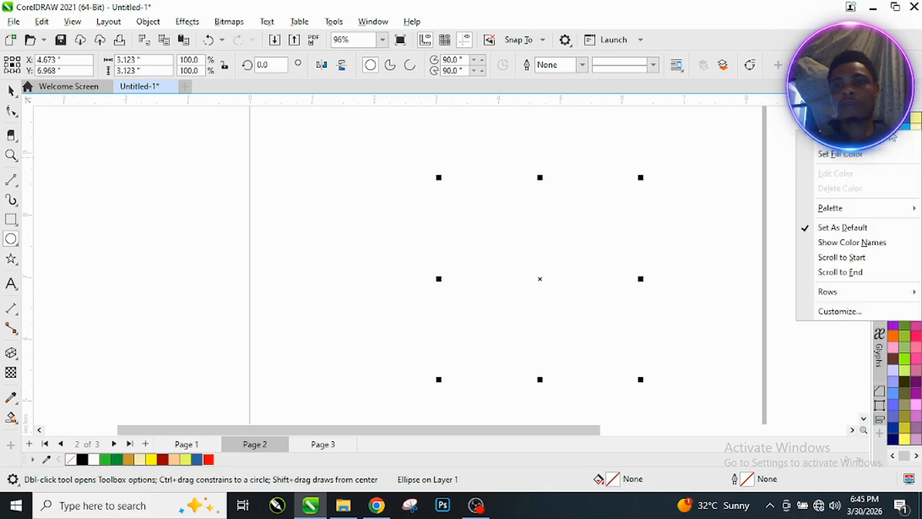
{"action": "left_click", "coordinate": [807, 142]}
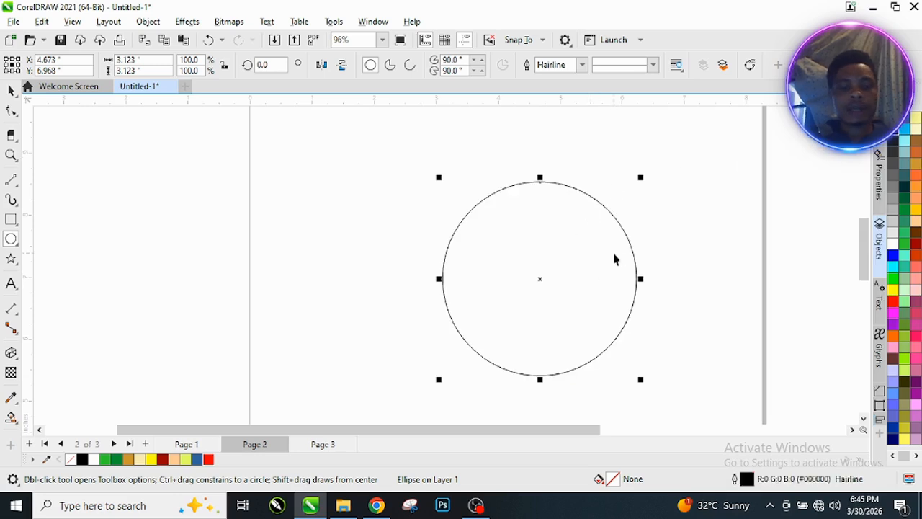
Step: Create a concentric copy of the circle scaled down about its centre to about 2.52 inches, keeping the original
{"action": "key", "text": "space"}
{"action": "scroll", "coordinate": [668, 348], "scroll_direction": "up", "scroll_amount": 2}
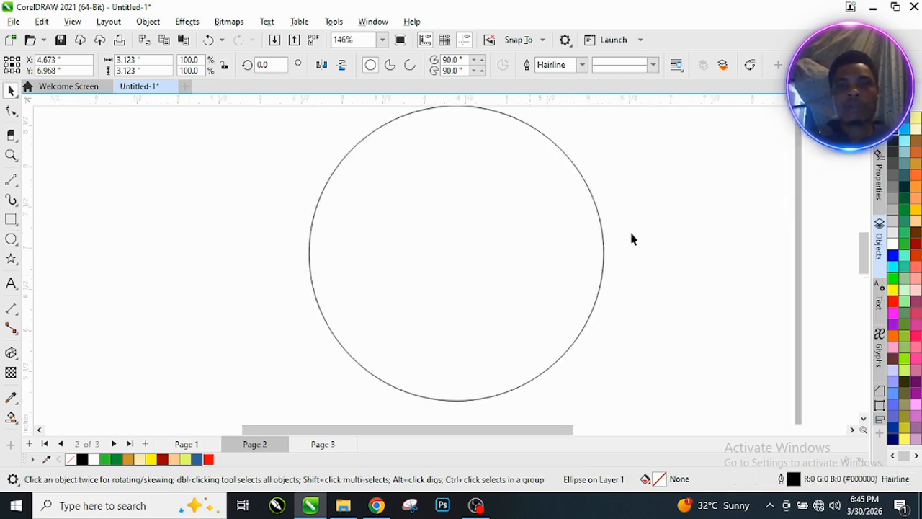
{"action": "scroll", "coordinate": [449, 274], "scroll_direction": "down", "scroll_amount": 1}
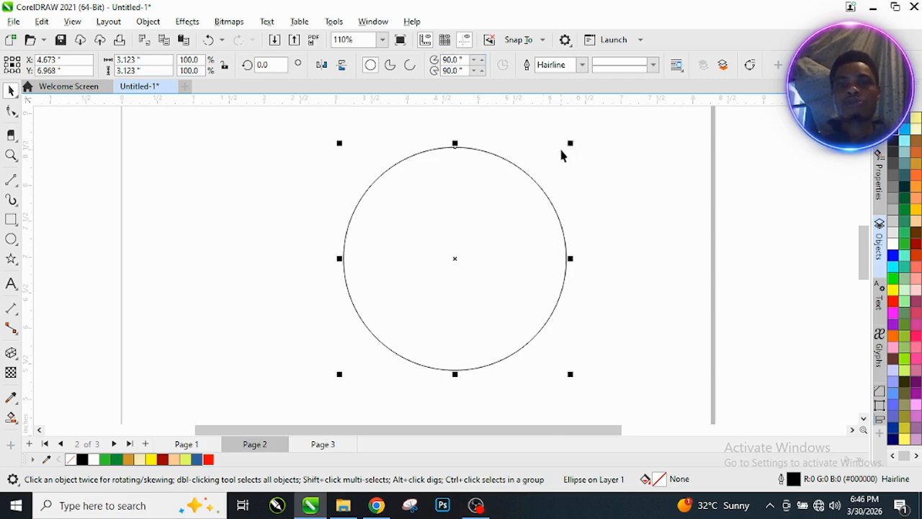
{"action": "scroll", "coordinate": [562, 155], "scroll_direction": "up", "scroll_amount": 2}
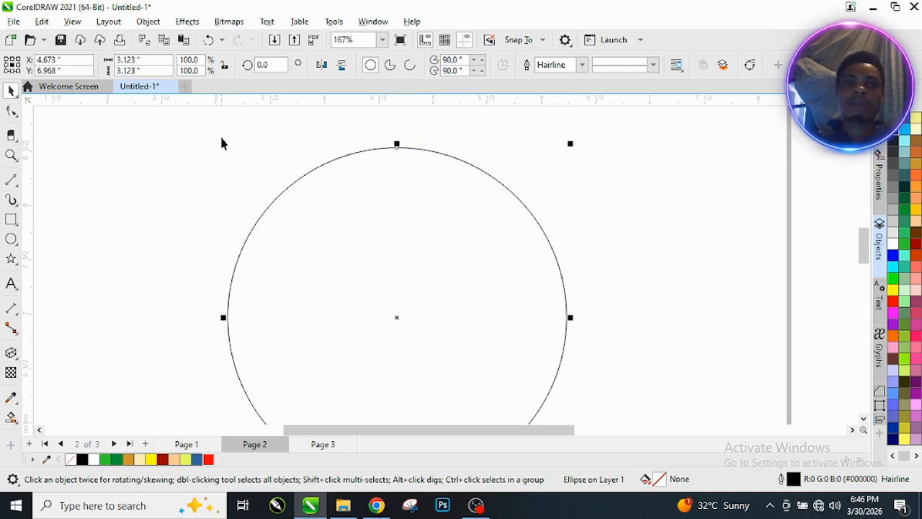
{"action": "scroll", "coordinate": [489, 170], "scroll_direction": "down", "scroll_amount": 2}
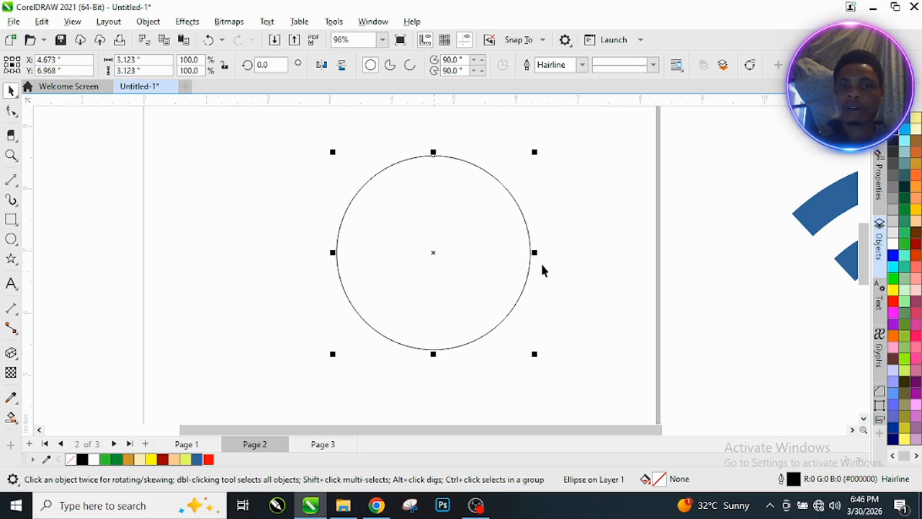
{"action": "scroll", "coordinate": [526, 146], "scroll_direction": "up", "scroll_amount": 1}
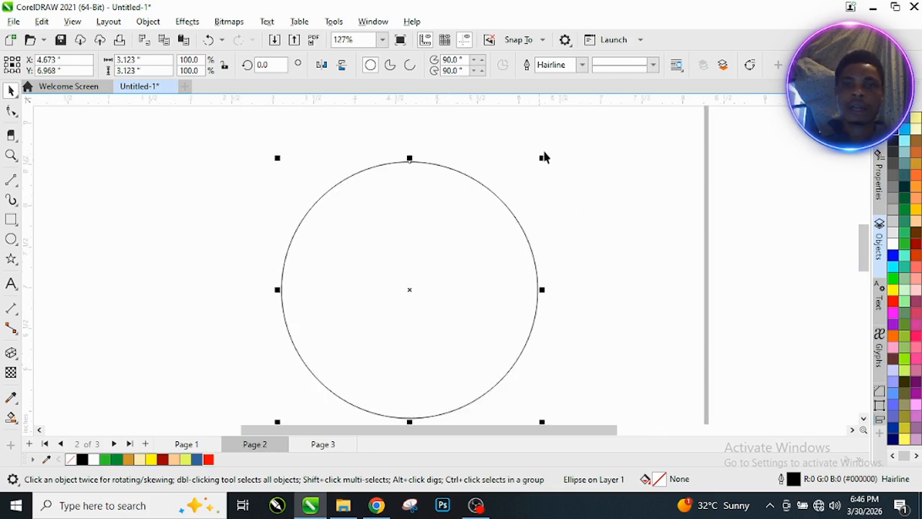
{"action": "left_click_drag", "start_coordinate": [543, 159], "coordinate": [530, 184]}
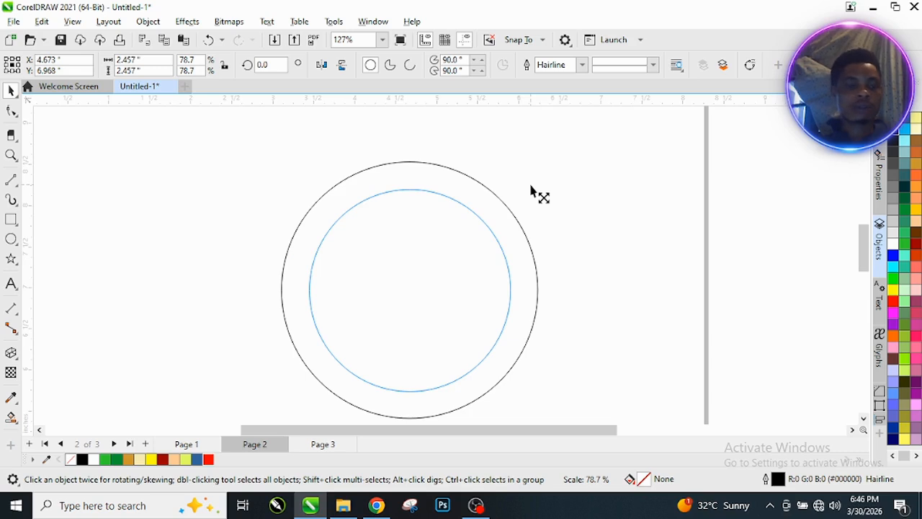
{"action": "left_click_drag", "start_coordinate": [530, 184], "coordinate": [537, 183]}
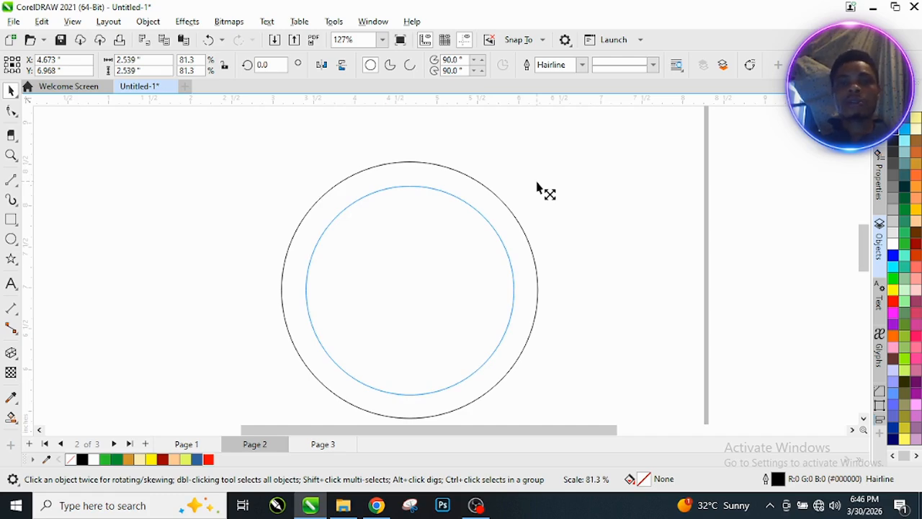
{"action": "left_click_drag", "start_coordinate": [536, 183], "coordinate": [536, 184]}
{"action": "right_click", "coordinate": [536, 183]}
{"action": "scroll", "coordinate": [416, 207], "scroll_direction": "up", "scroll_amount": 2}
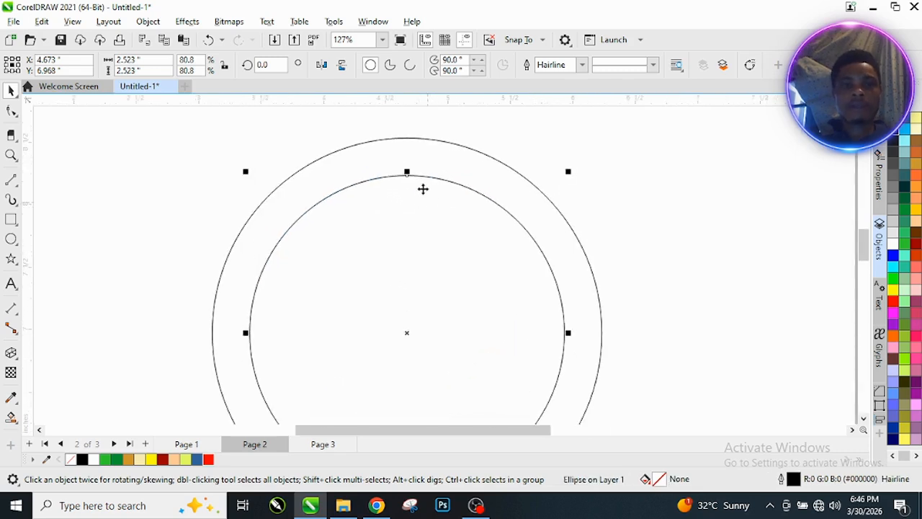
Step: Create another concentric copy inside the inner circle, scaled about its centre to about 1.92 inches
{"action": "scroll", "coordinate": [430, 175], "scroll_direction": "down", "scroll_amount": 2}
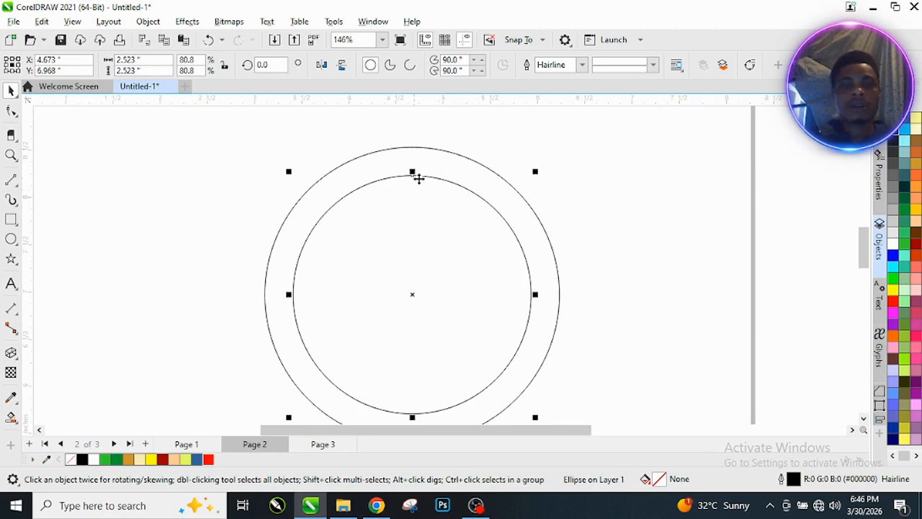
{"action": "scroll", "coordinate": [414, 210], "scroll_direction": "down", "scroll_amount": 2}
{"action": "scroll", "coordinate": [415, 243], "scroll_direction": "up", "scroll_amount": 2}
{"action": "scroll", "coordinate": [475, 153], "scroll_direction": "up", "scroll_amount": 1}
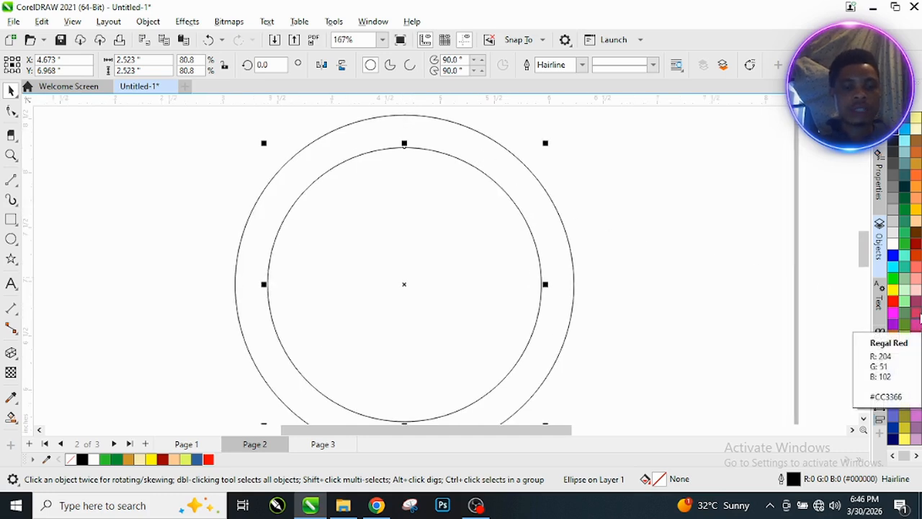
{"action": "left_click_drag", "start_coordinate": [404, 143], "coordinate": [404, 178]}
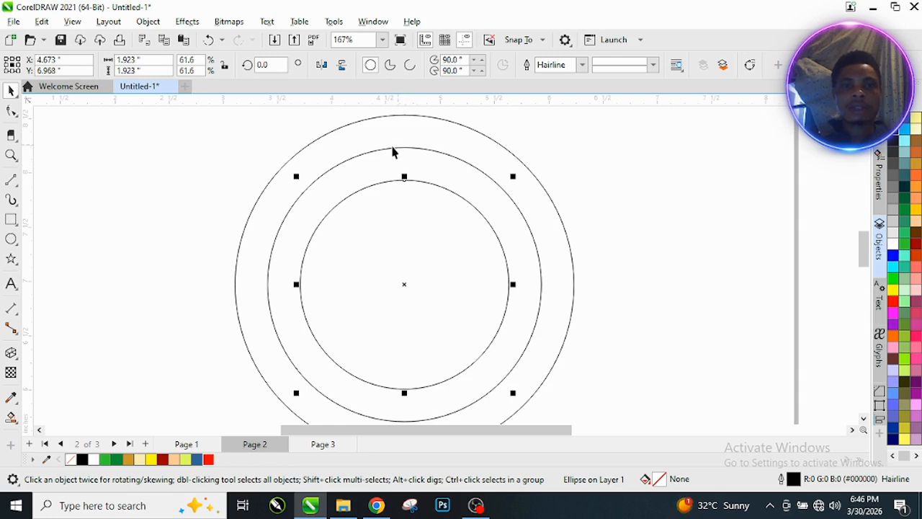
Step: Repeat the scaled duplication three times to add evenly spaced smaller circles towards the centre, and deselect the last one
{"action": "key", "text": "ctrl+r"}
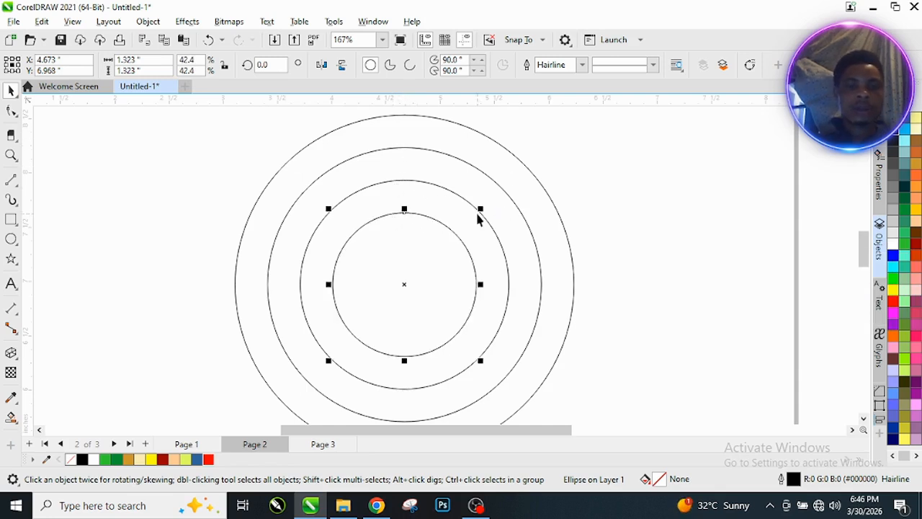
{"action": "key", "text": "ctrl+r"}
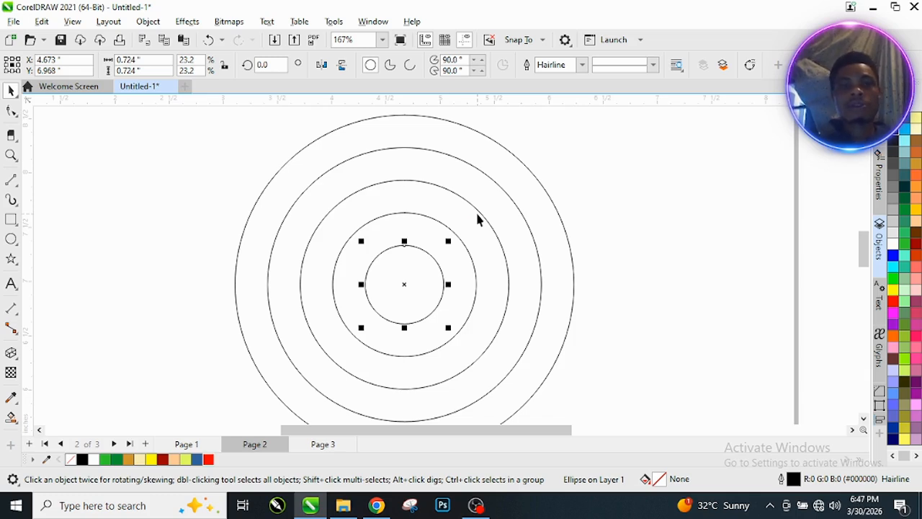
{"action": "key", "text": "ctrl+r"}
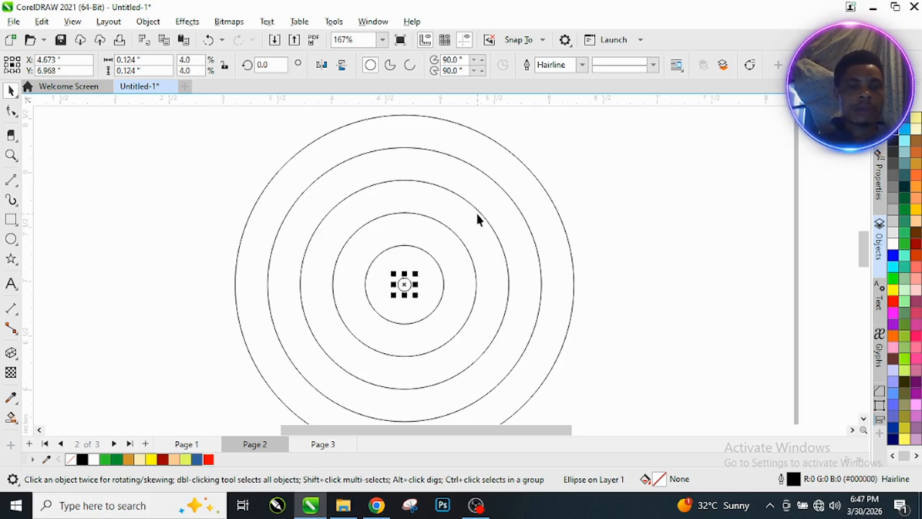
{"action": "scroll", "coordinate": [451, 154], "scroll_direction": "up", "scroll_amount": 1}
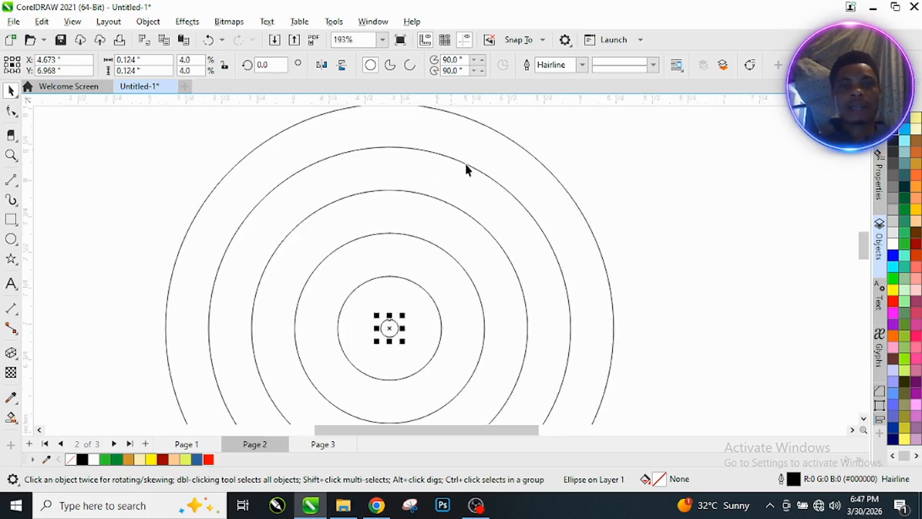
{"action": "left_click", "coordinate": [713, 180]}
Step: Draw a diagonal 2-Point Line about 1.38 by 1.26 inches from outside the largest circle's upper-left edge to the circles' common centre
{"action": "scroll", "coordinate": [463, 172], "scroll_direction": "up", "scroll_amount": 1}
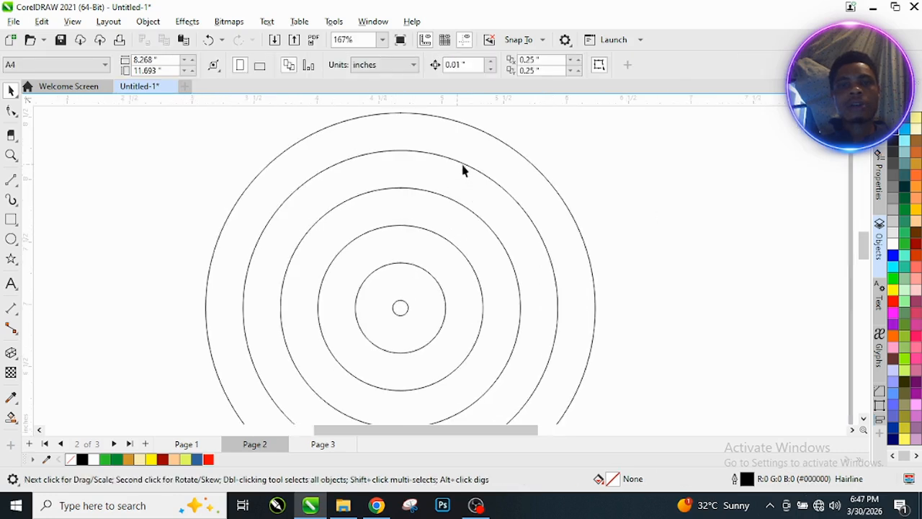
{"action": "scroll", "coordinate": [432, 187], "scroll_direction": "down", "scroll_amount": 1}
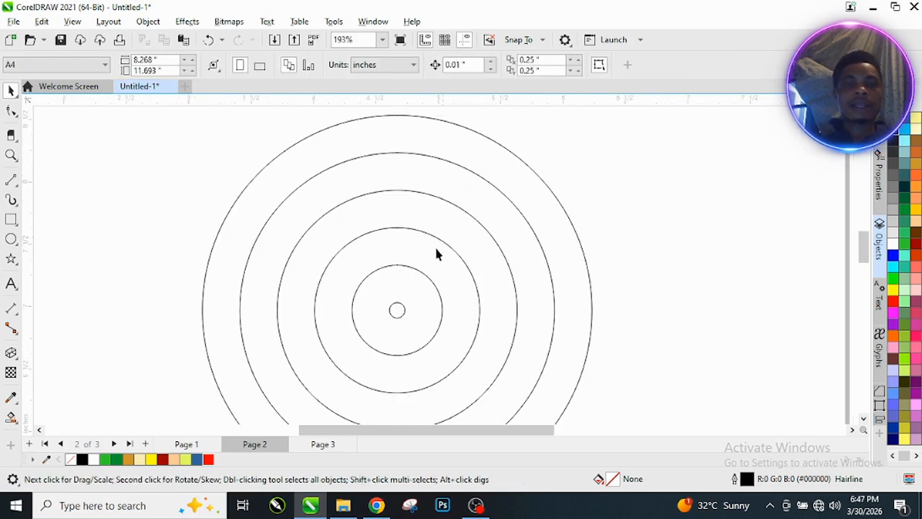
{"action": "scroll", "coordinate": [458, 250], "scroll_direction": "down", "scroll_amount": 2}
{"action": "scroll", "coordinate": [497, 324], "scroll_direction": "down", "scroll_amount": 1}
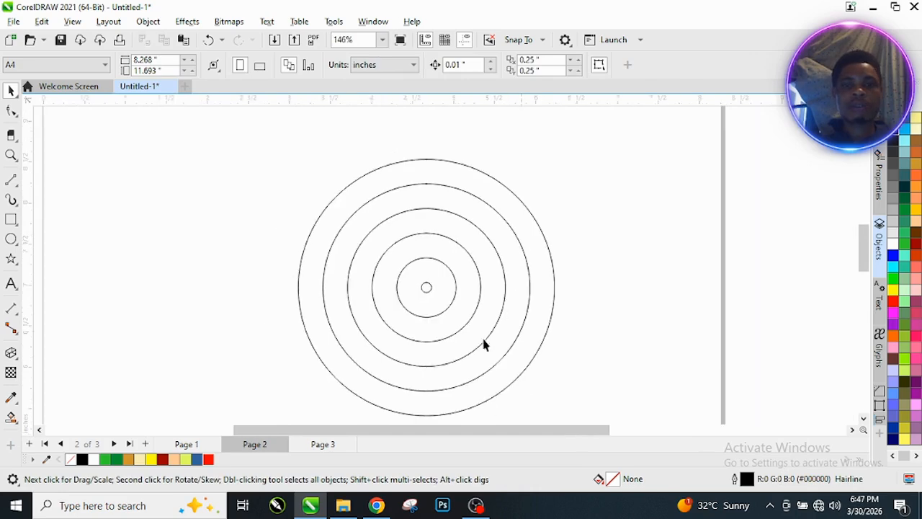
{"action": "scroll", "coordinate": [484, 346], "scroll_direction": "up", "scroll_amount": 1}
{"action": "scroll", "coordinate": [497, 325], "scroll_direction": "up", "scroll_amount": 1}
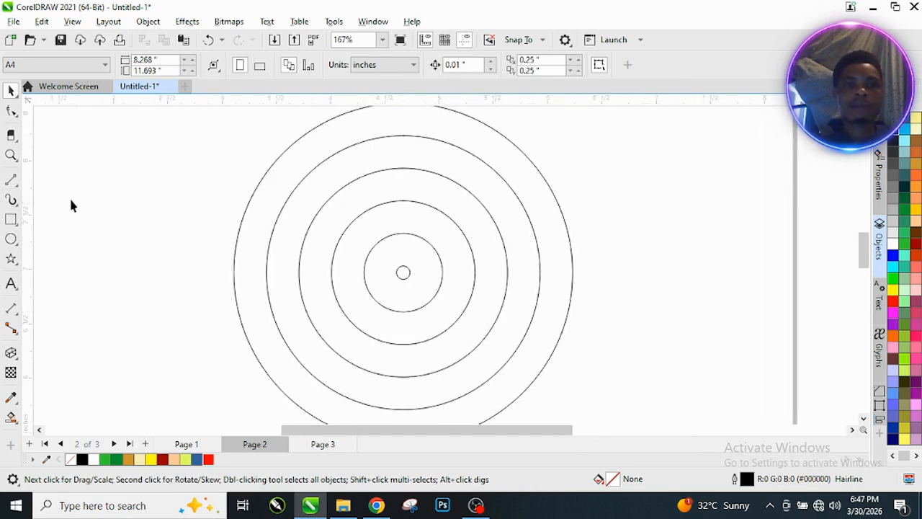
{"action": "left_click", "coordinate": [17, 188]}
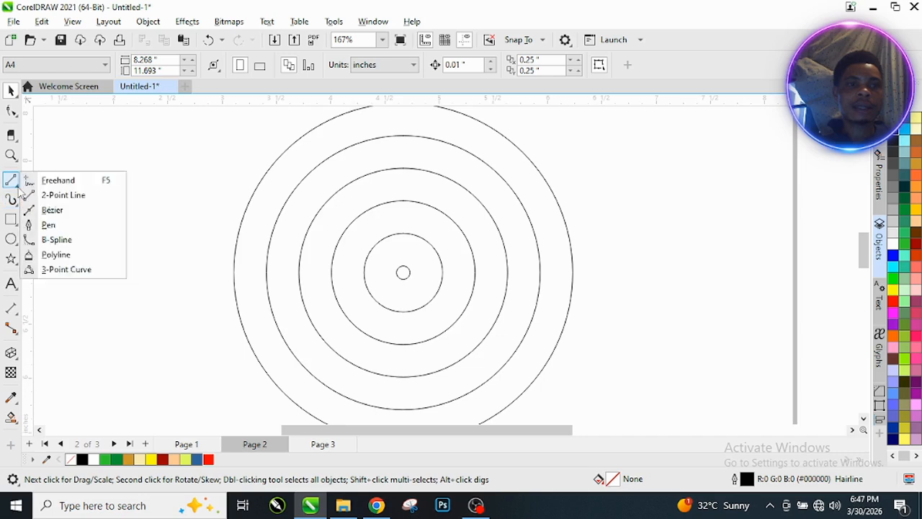
{"action": "left_click", "coordinate": [75, 198]}
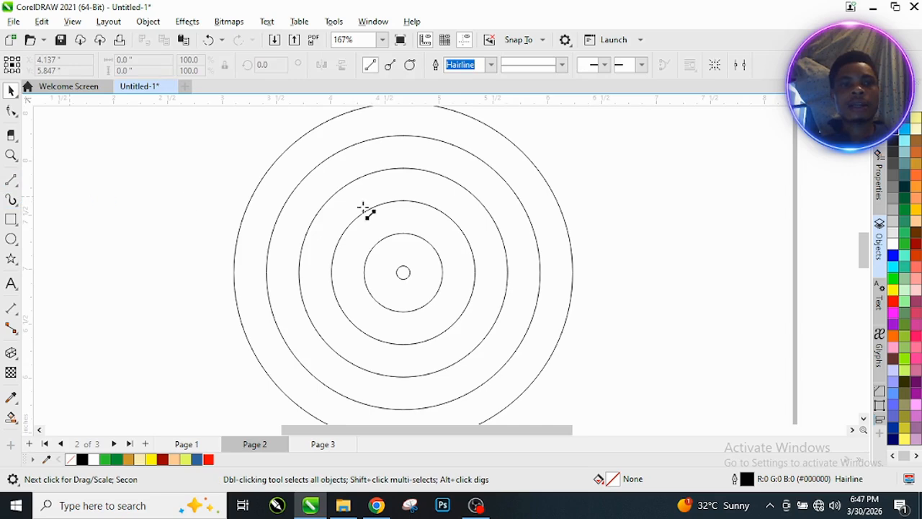
{"action": "left_click_drag", "start_coordinate": [253, 137], "coordinate": [403, 273]}
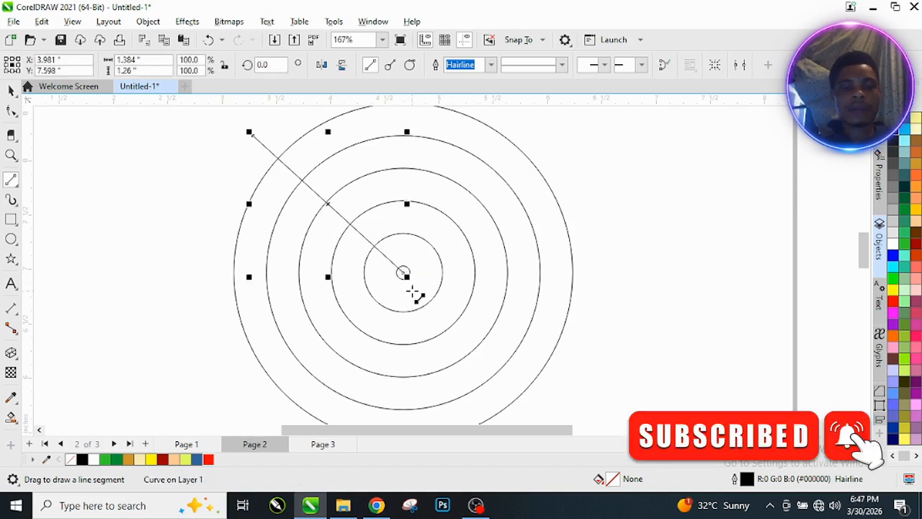
Step: Create a horizontally mirrored copy of the diagonal line so both lines form a V meeting at the circles' centre
{"action": "key", "text": "space"}
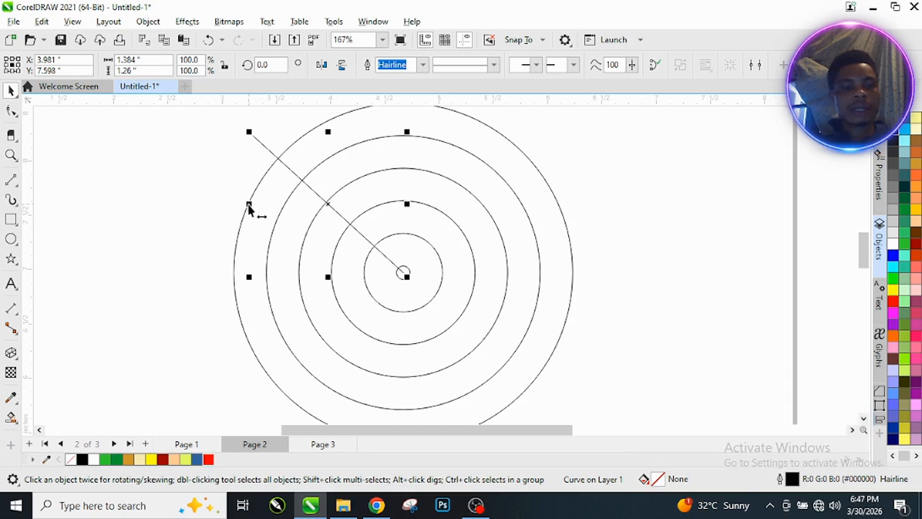
{"action": "left_click_drag", "start_coordinate": [248, 205], "coordinate": [469, 222]}
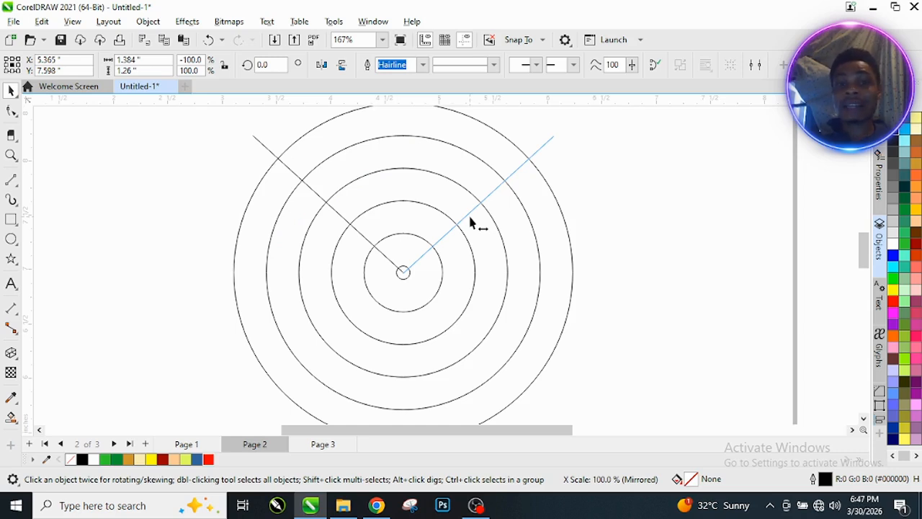
{"action": "left_click_drag", "start_coordinate": [469, 222], "coordinate": [470, 222]}
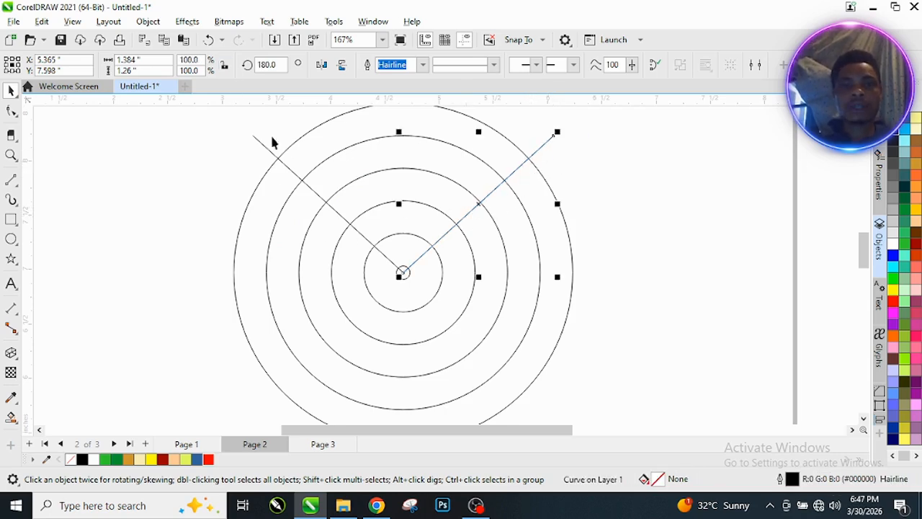
{"action": "left_click", "coordinate": [656, 157]}
{"action": "scroll", "coordinate": [405, 262], "scroll_direction": "down", "scroll_amount": 1}
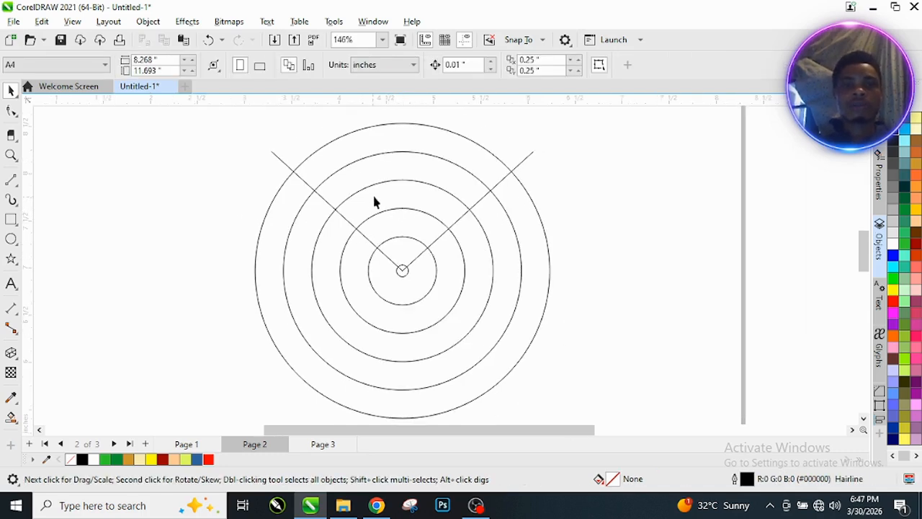
{"action": "scroll", "coordinate": [411, 212], "scroll_direction": "up", "scroll_amount": 1}
{"action": "scroll", "coordinate": [414, 218], "scroll_direction": "down", "scroll_amount": 1}
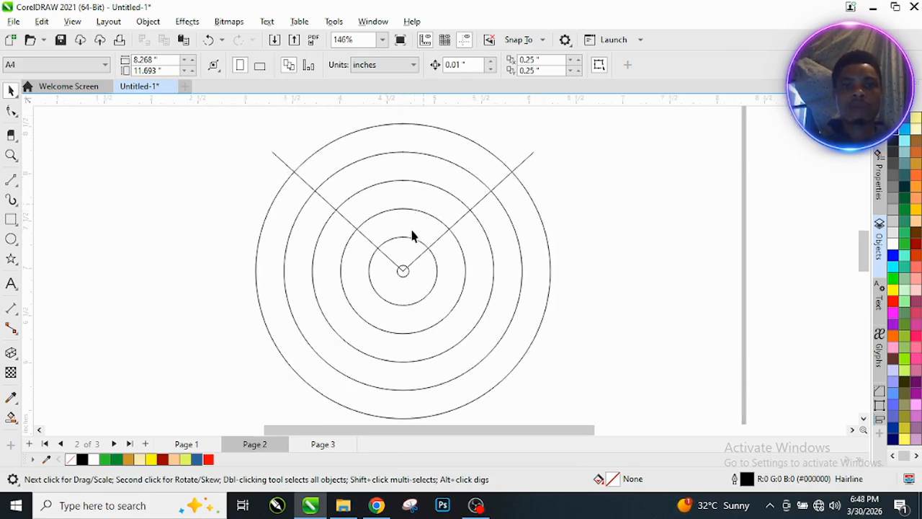
Step: Smart Fill the outermost, third and fifth bands between the two diagonal lines in blue (#336699)
{"action": "scroll", "coordinate": [425, 189], "scroll_direction": "up", "scroll_amount": 1}
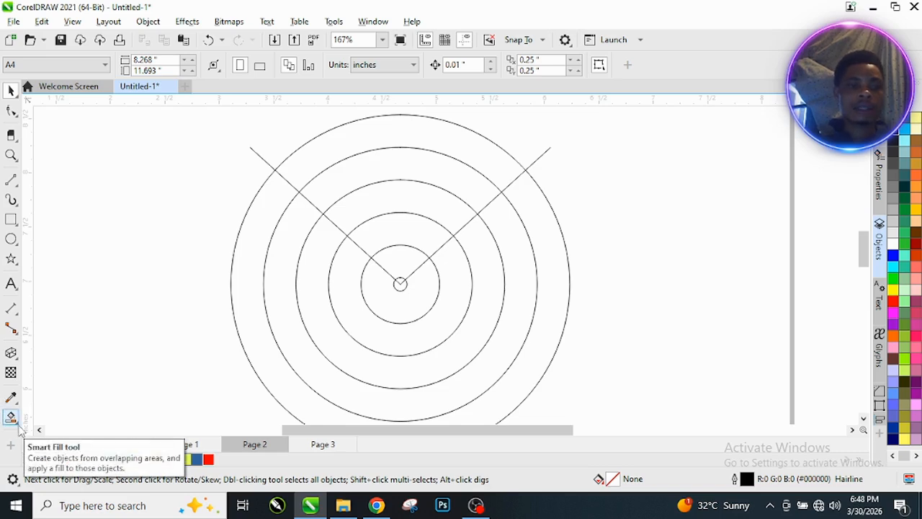
{"action": "right_click", "coordinate": [20, 428]}
{"action": "right_click", "coordinate": [20, 428]}
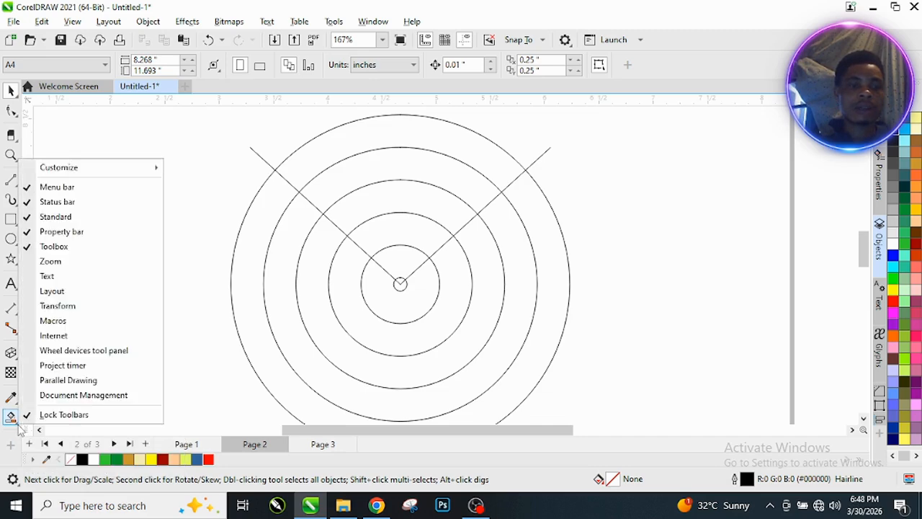
{"action": "left_click", "coordinate": [20, 428]}
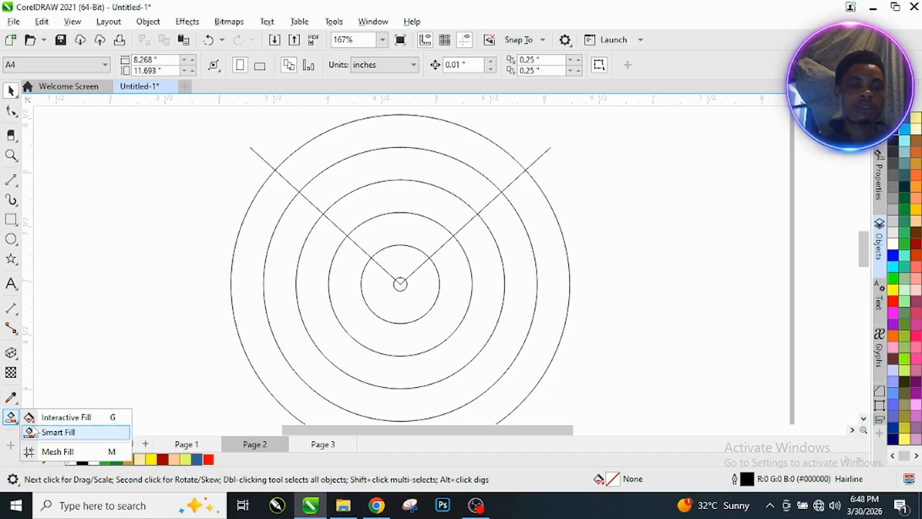
{"action": "left_click", "coordinate": [73, 434]}
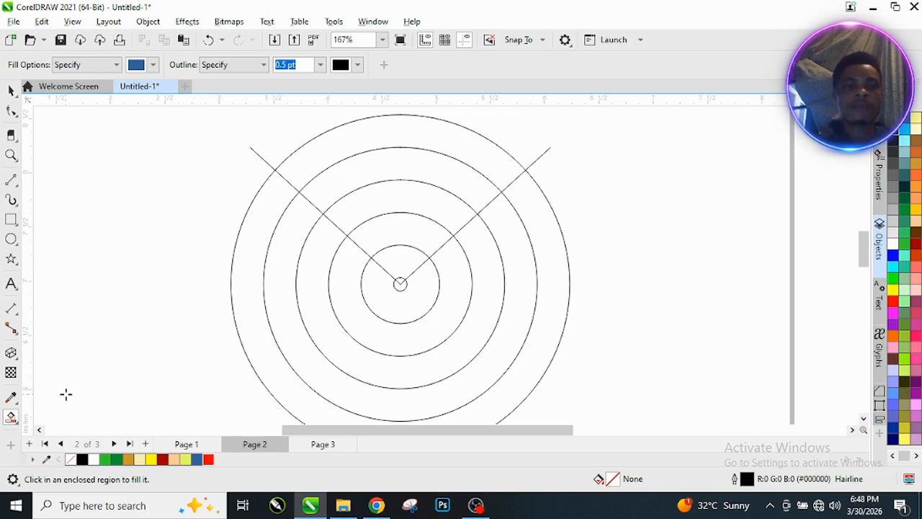
{"action": "left_click", "coordinate": [411, 133]}
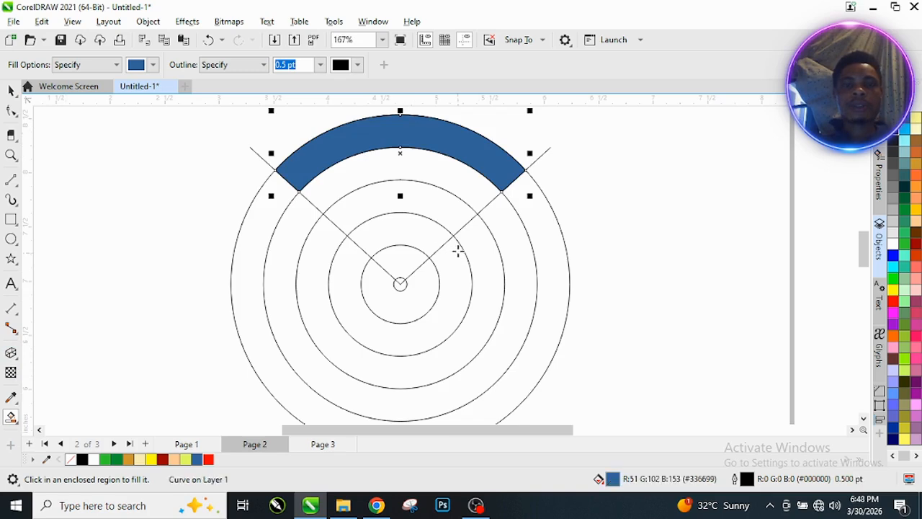
{"action": "left_click", "coordinate": [425, 199]}
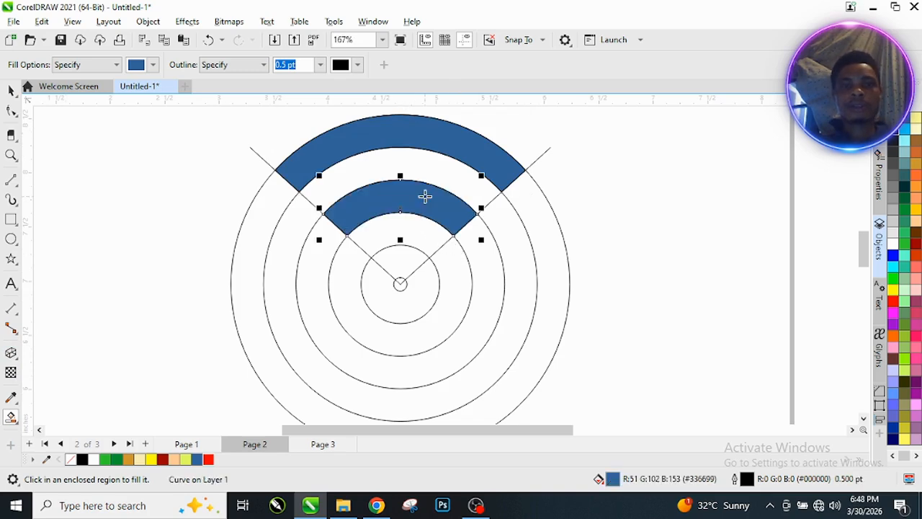
{"action": "left_click", "coordinate": [402, 258]}
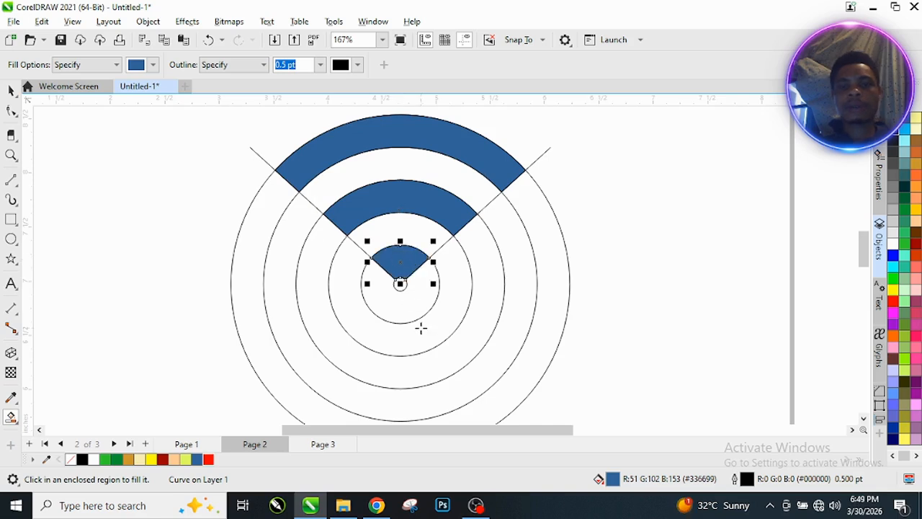
Step: Undo the three blue Smart Fills between the diagonal lines
{"action": "scroll", "coordinate": [408, 311], "scroll_direction": "up", "scroll_amount": 2}
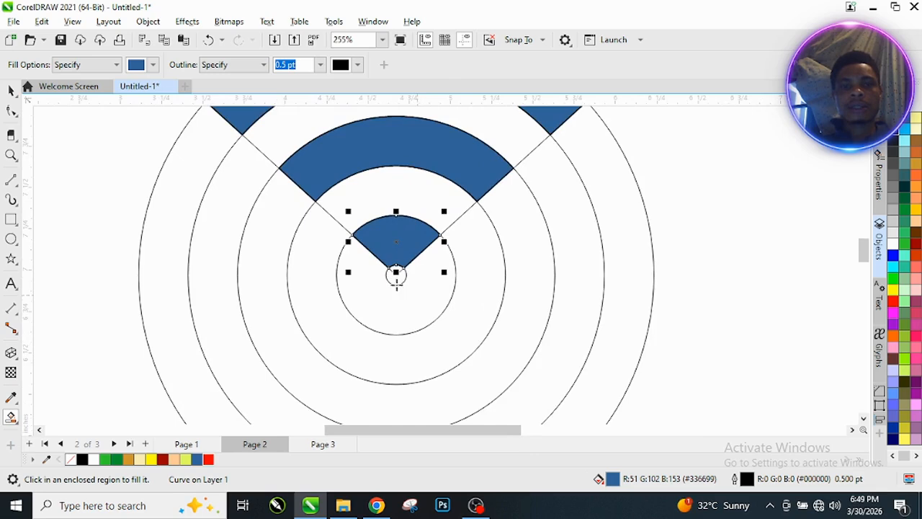
{"action": "scroll", "coordinate": [425, 280], "scroll_direction": "up", "scroll_amount": 4}
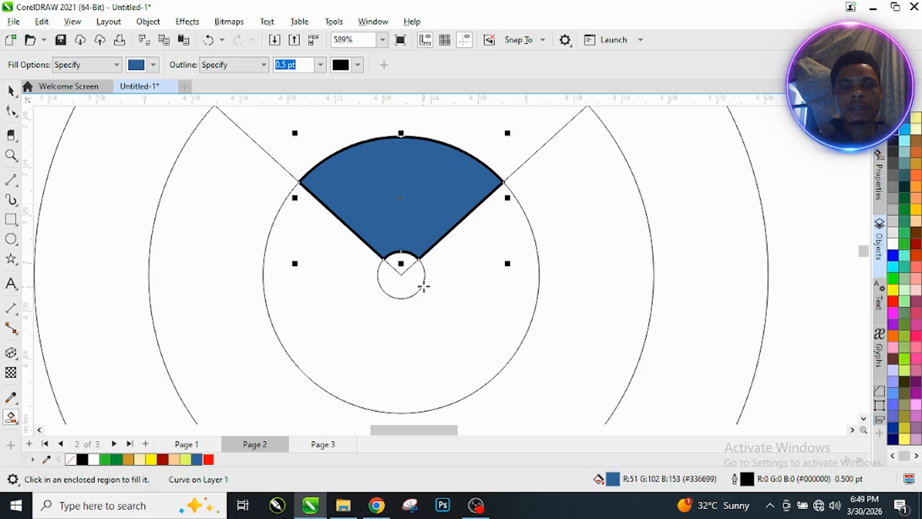
{"action": "key", "text": "ctrl+z"}
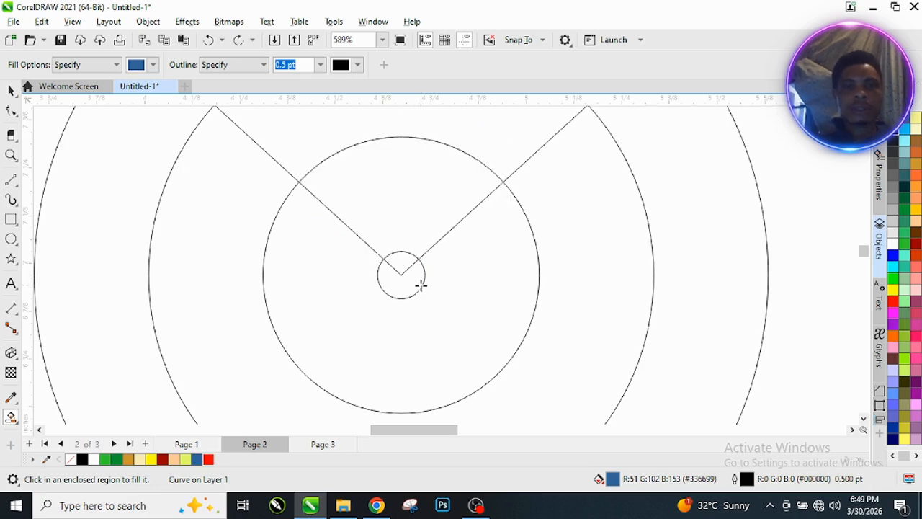
Step: Smart Fill the small centre wedge and every second band outward between the diagonals in blue, leaving the outermost band empty
{"action": "scroll", "coordinate": [403, 284], "scroll_direction": "down", "scroll_amount": 4}
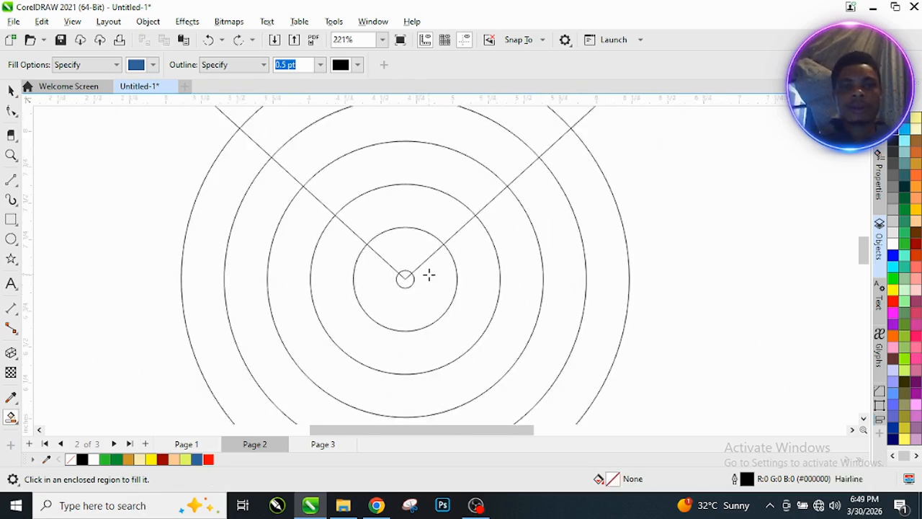
{"action": "scroll", "coordinate": [428, 275], "scroll_direction": "down", "scroll_amount": 2}
{"action": "scroll", "coordinate": [411, 272], "scroll_direction": "up", "scroll_amount": 6}
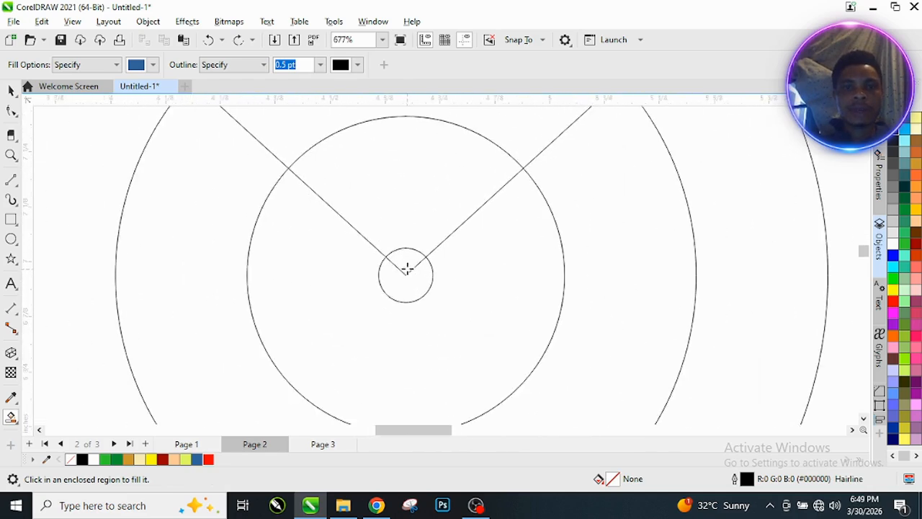
{"action": "left_click", "coordinate": [407, 269]}
{"action": "scroll", "coordinate": [408, 274], "scroll_direction": "down", "scroll_amount": 1}
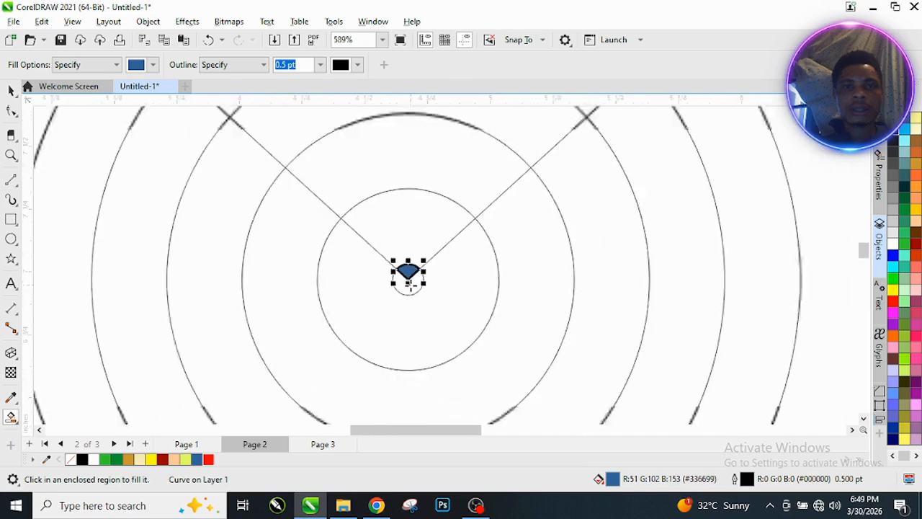
{"action": "scroll", "coordinate": [408, 274], "scroll_direction": "down", "scroll_amount": 3}
{"action": "left_click", "coordinate": [420, 212]}
{"action": "scroll", "coordinate": [414, 249], "scroll_direction": "up", "scroll_amount": 1}
{"action": "scroll", "coordinate": [409, 262], "scroll_direction": "down", "scroll_amount": 1}
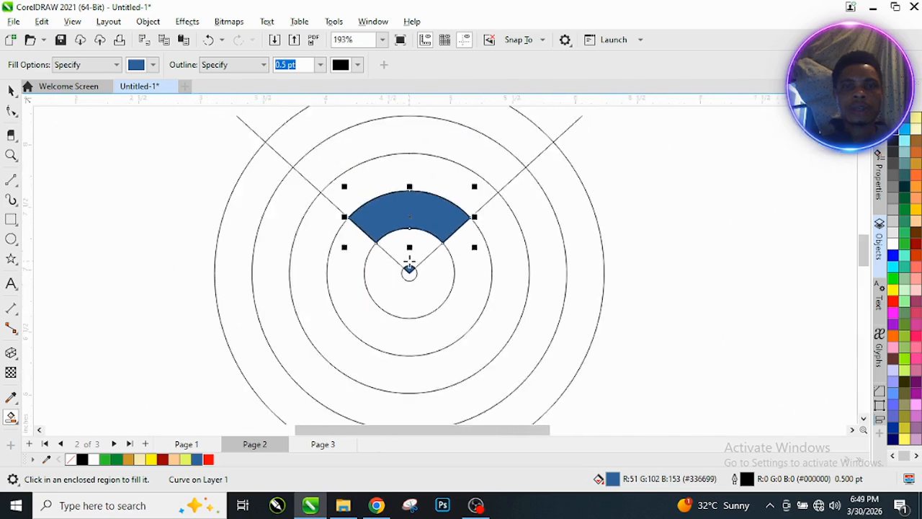
{"action": "scroll", "coordinate": [409, 261], "scroll_direction": "down", "scroll_amount": 2}
{"action": "left_click", "coordinate": [411, 180]}
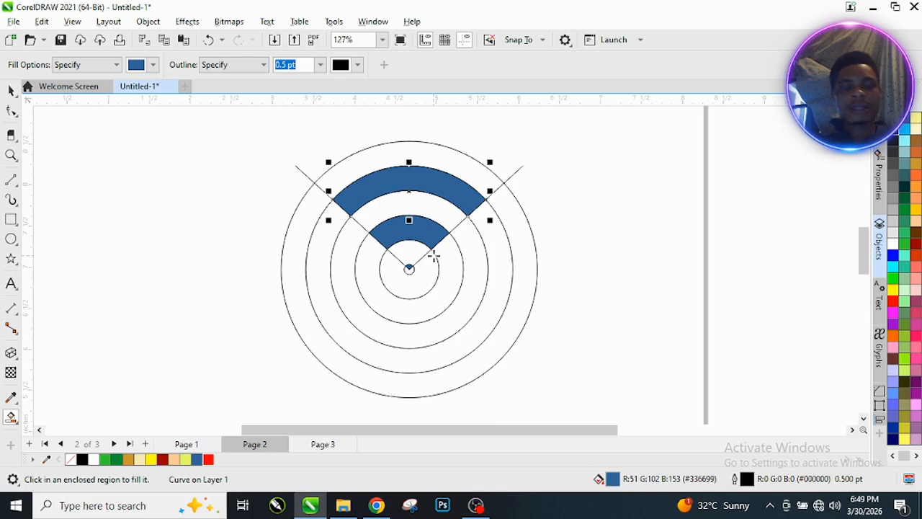
Step: Select the whole construction of circles, diagonal lines and blue fills on the page and delete it
{"action": "key", "text": "space"}
{"action": "scroll", "coordinate": [389, 231], "scroll_direction": "down", "scroll_amount": 3}
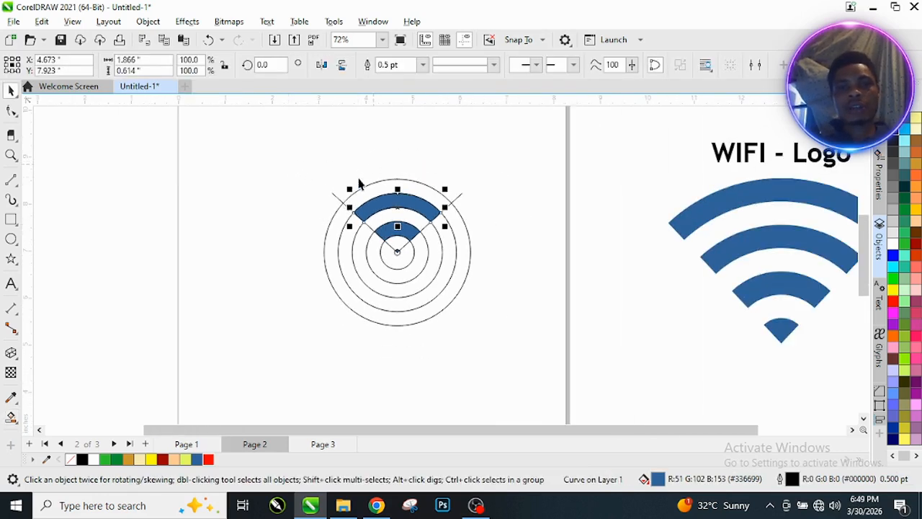
{"action": "scroll", "coordinate": [418, 244], "scroll_direction": "up", "scroll_amount": 2}
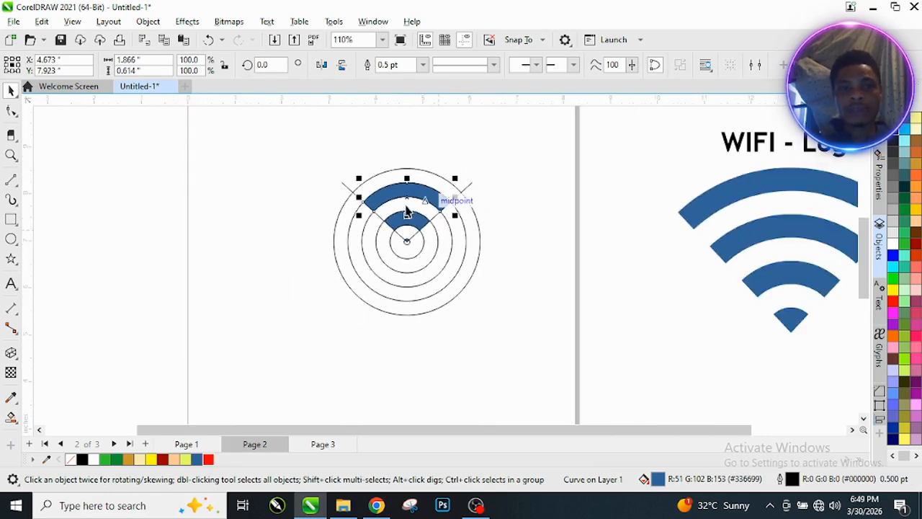
{"action": "left_click_drag", "start_coordinate": [302, 146], "coordinate": [529, 354]}
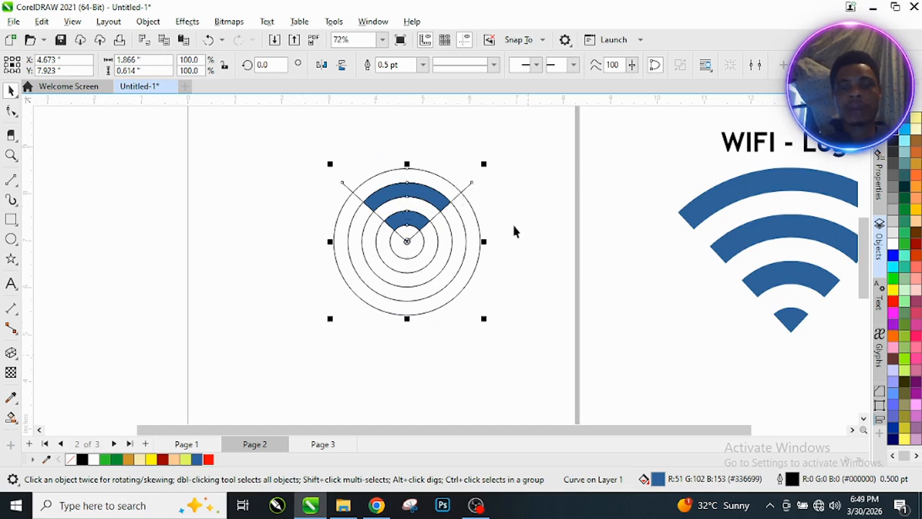
{"action": "key", "text": "Delete"}
Step: Draw a new circle about 3.34 inches across and move it up towards the middle of the page
{"action": "scroll", "coordinate": [426, 198], "scroll_direction": "up", "scroll_amount": 1}
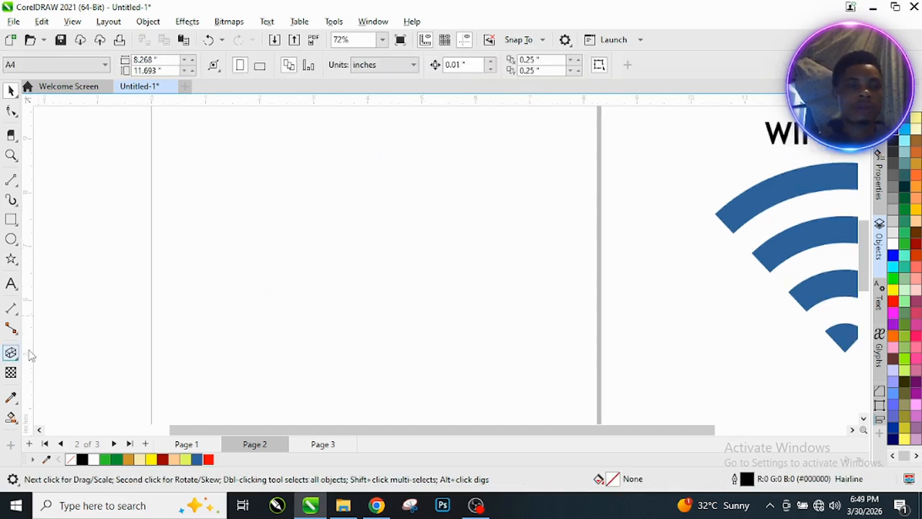
{"action": "left_click", "coordinate": [10, 238]}
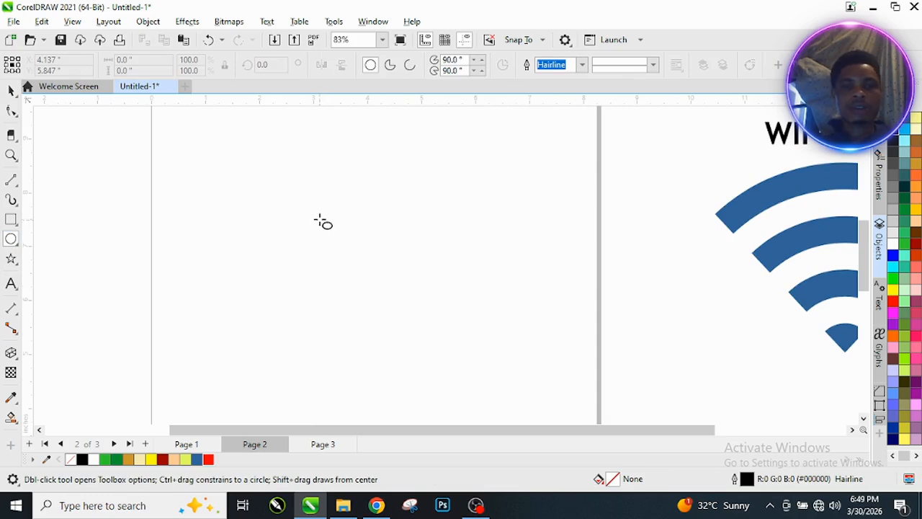
{"action": "left_click_drag", "start_coordinate": [319, 219], "coordinate": [439, 403]}
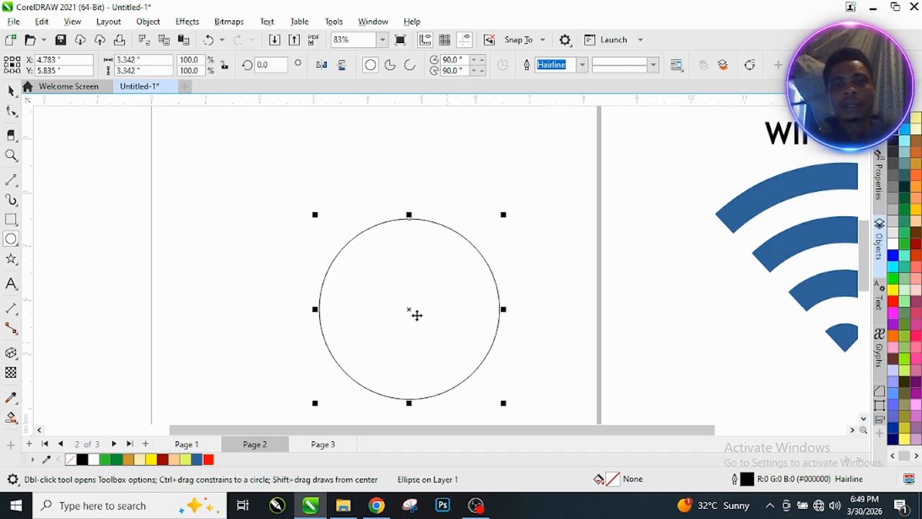
{"action": "key", "text": "space"}
{"action": "left_click_drag", "start_coordinate": [417, 315], "coordinate": [402, 262]}
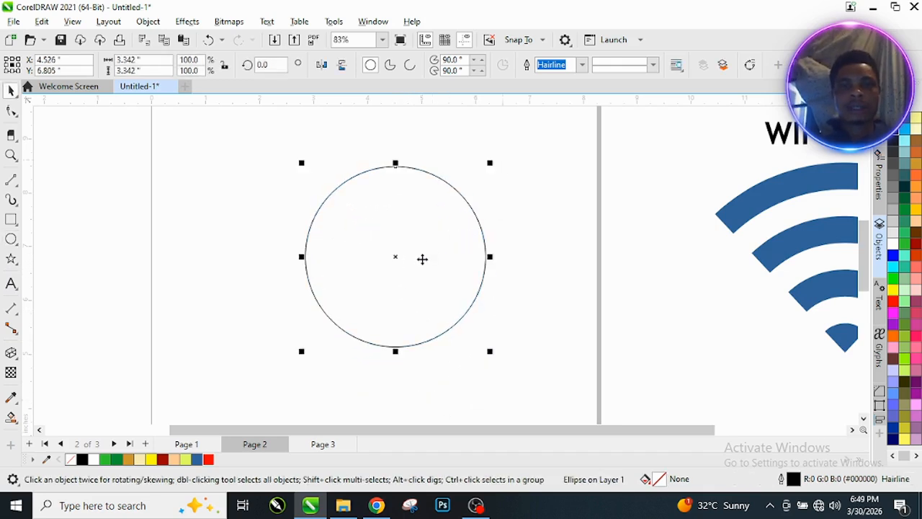
Step: Create a concentric copy of the circle, scaled about its centre to about 2.93 inches
{"action": "scroll", "coordinate": [422, 259], "scroll_direction": "up", "scroll_amount": 1}
{"action": "scroll", "coordinate": [440, 183], "scroll_direction": "up", "scroll_amount": 2}
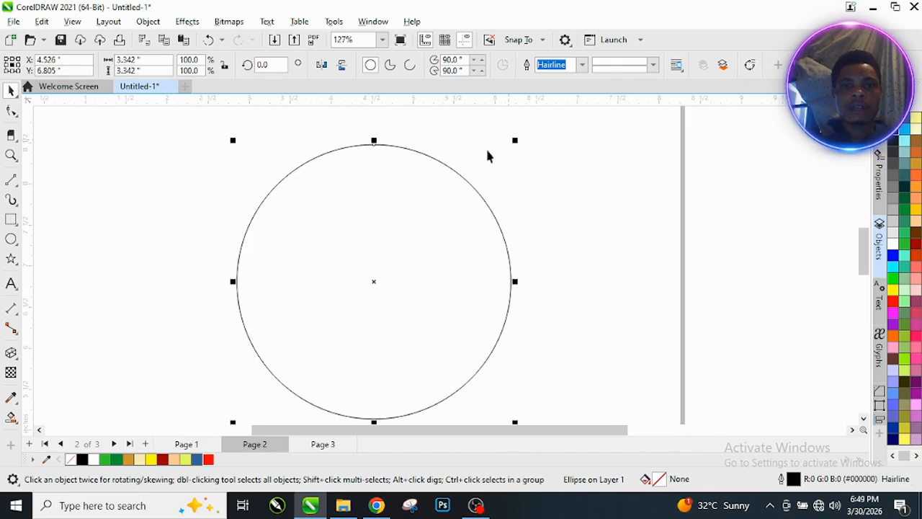
{"action": "left_click_drag", "start_coordinate": [514, 141], "coordinate": [509, 160]}
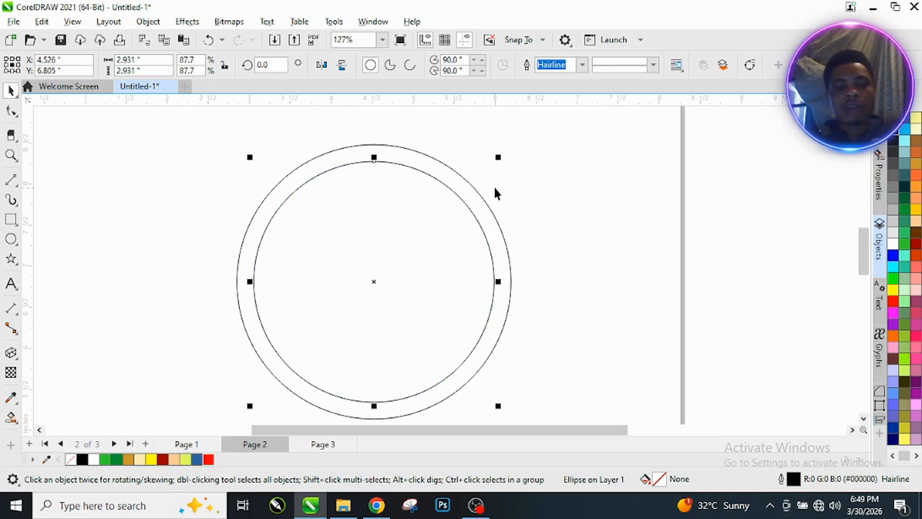
{"action": "key", "text": "ctrl+r"}
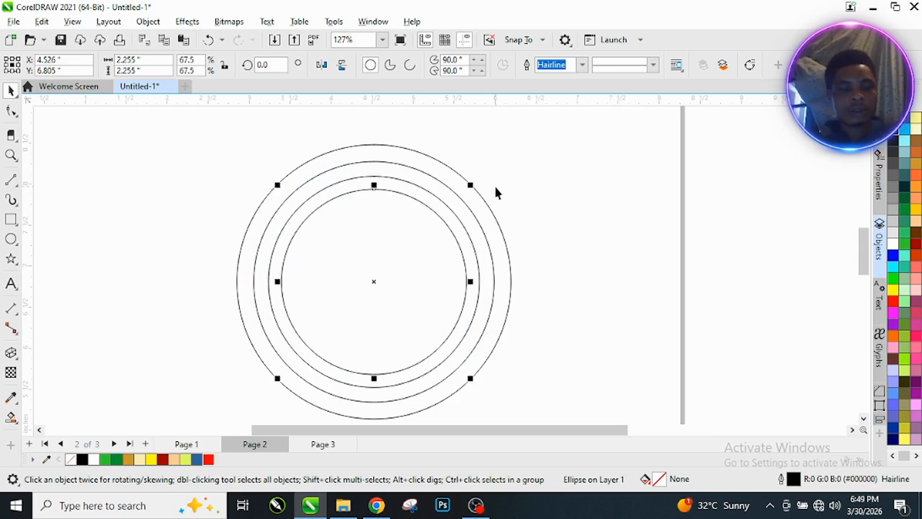
{"action": "key", "text": "ctrl+z"}
{"action": "key", "text": "ctrl+z"}
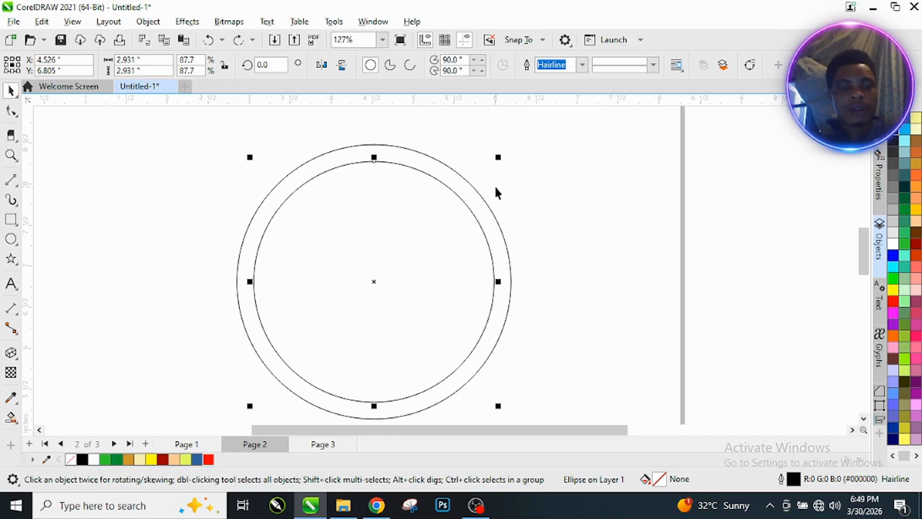
Step: Repeat the scaled duplication six times to add evenly spaced circles inward, down to about 0.47 inches across
{"action": "key", "text": "ctrl+r"}
{"action": "key", "text": "ctrl+r"}
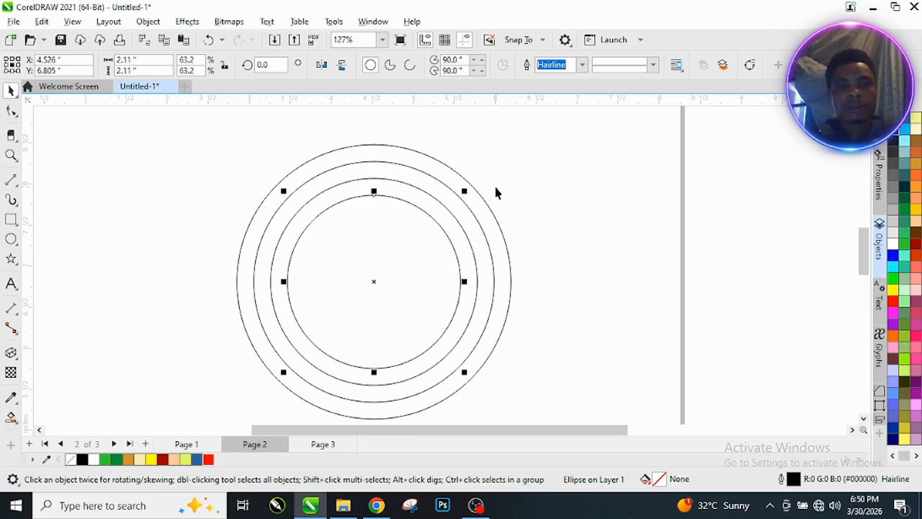
{"action": "key", "text": "ctrl+r"}
{"action": "key", "text": "ctrl+r"}
{"action": "key", "text": "ctrl+r"}
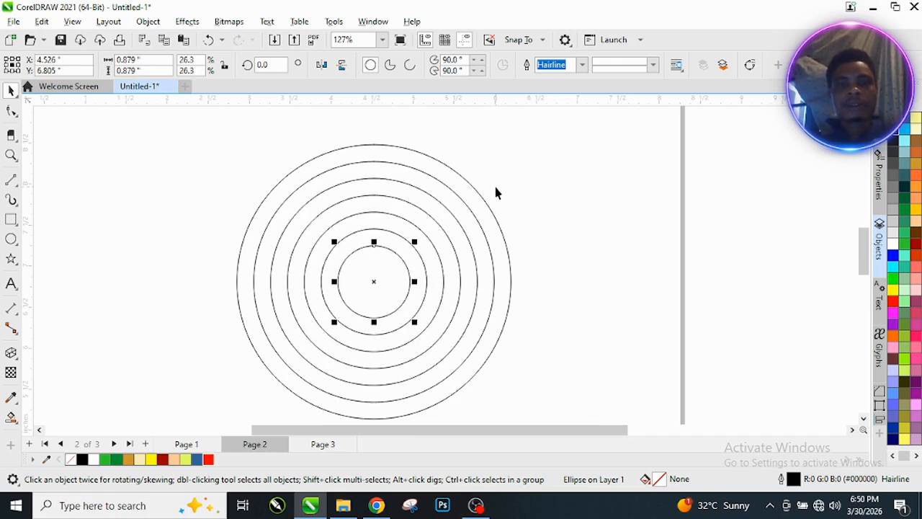
{"action": "key", "text": "ctrl+r"}
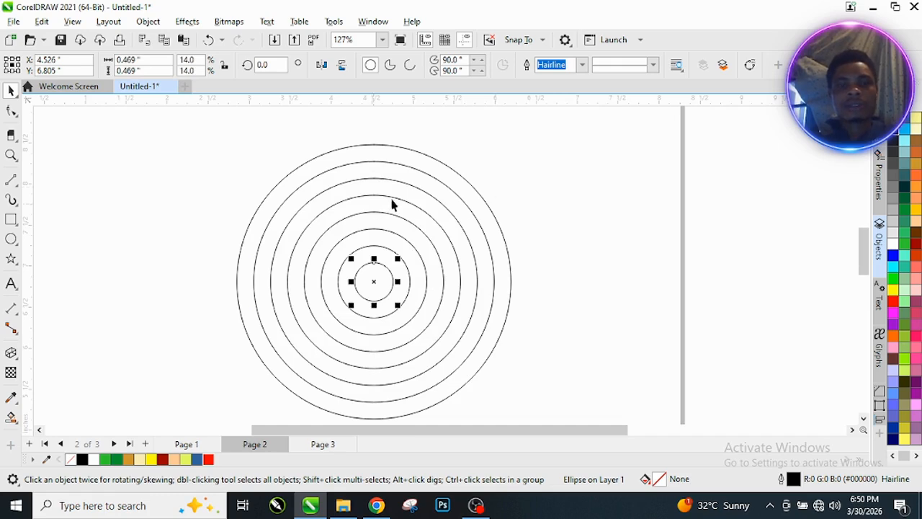
Step: Draw a 2-Point Line about 1.18 by 1.60 inches from the upper-left to the circles' centre, and mirror a copy horizontally to form a V
{"action": "left_click", "coordinate": [11, 179]}
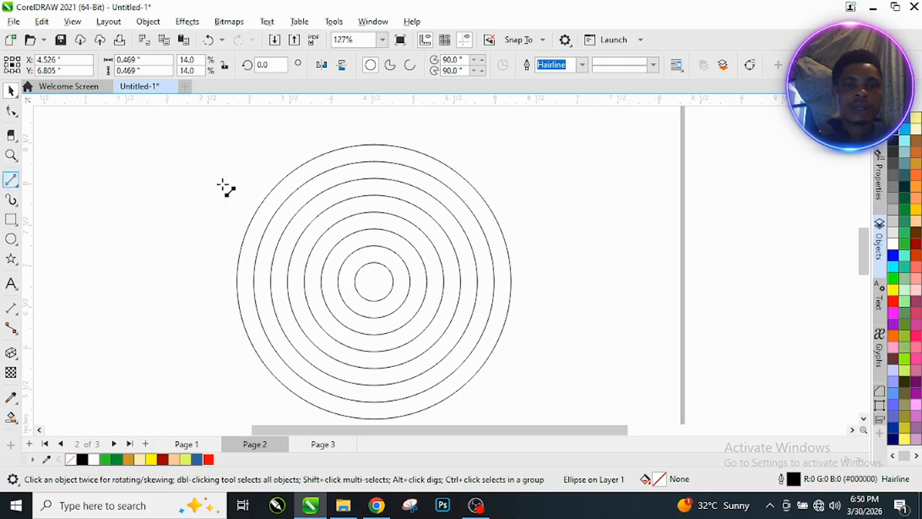
{"action": "left_click_drag", "start_coordinate": [278, 152], "coordinate": [377, 282]}
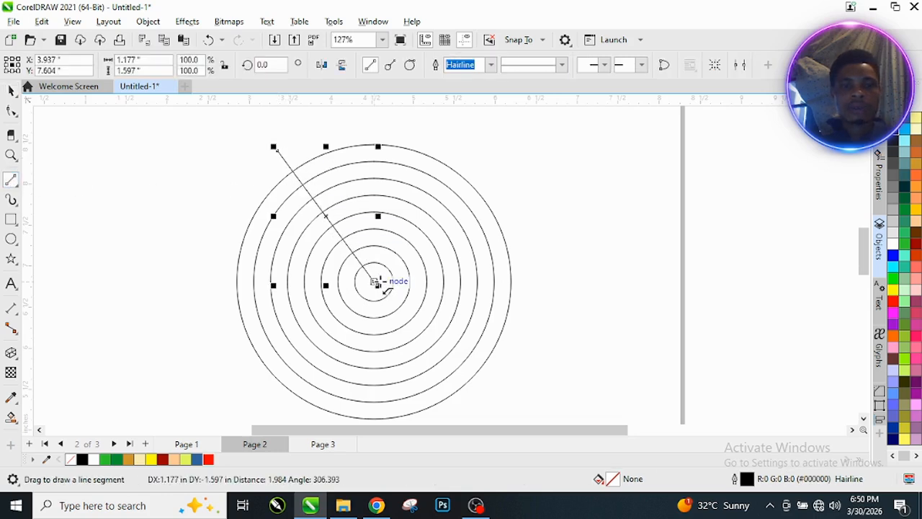
{"action": "key", "text": "space"}
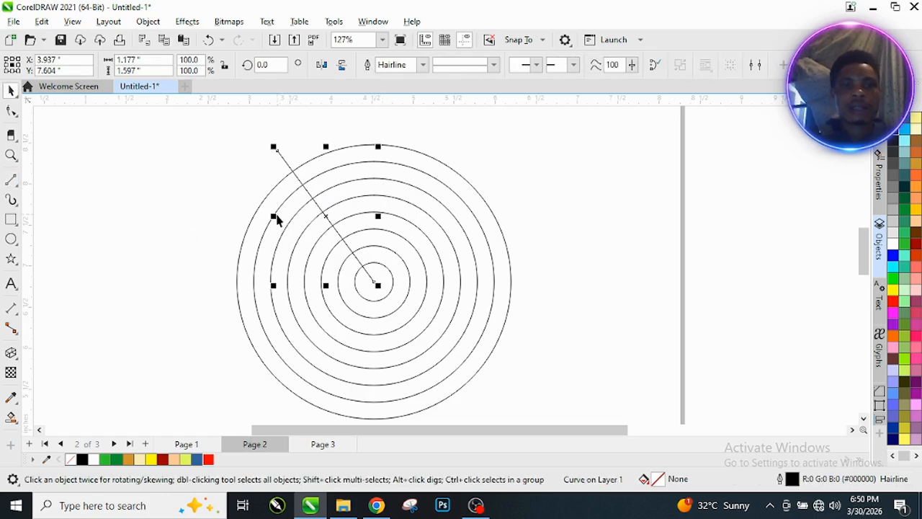
{"action": "left_click_drag", "start_coordinate": [276, 216], "coordinate": [506, 222]}
Step: Try Smart Filling alternate bands between the two diagonal lines in blue, starting with the outermost band and working inward
{"action": "scroll", "coordinate": [368, 185], "scroll_direction": "up", "scroll_amount": 2}
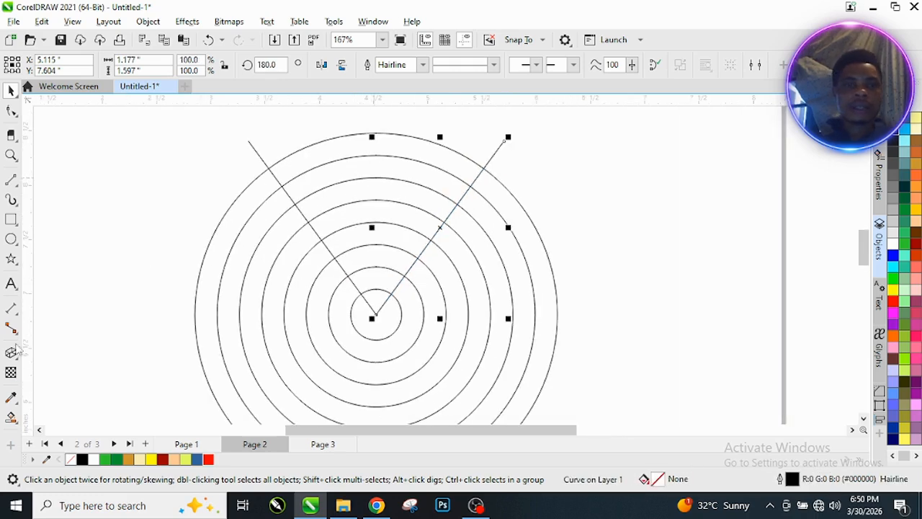
{"action": "left_click", "coordinate": [389, 143]}
{"action": "left_click", "coordinate": [400, 191]}
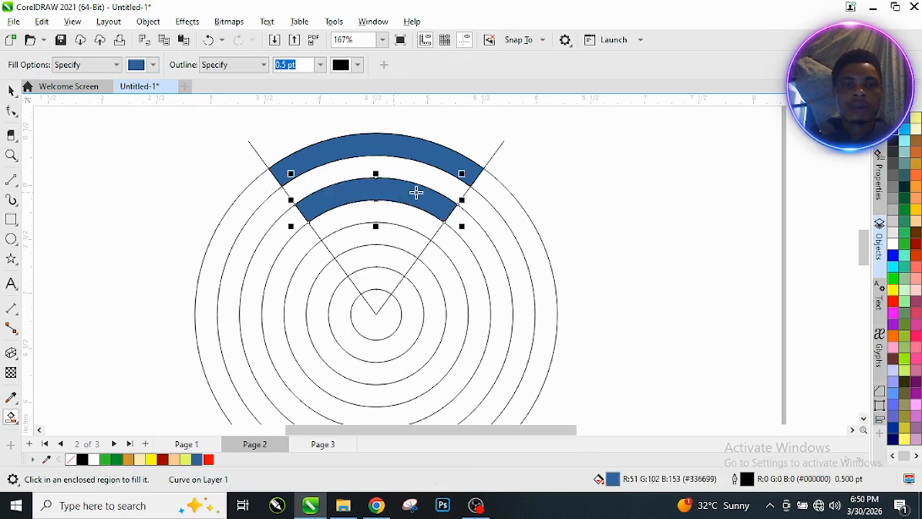
{"action": "left_click", "coordinate": [395, 235]}
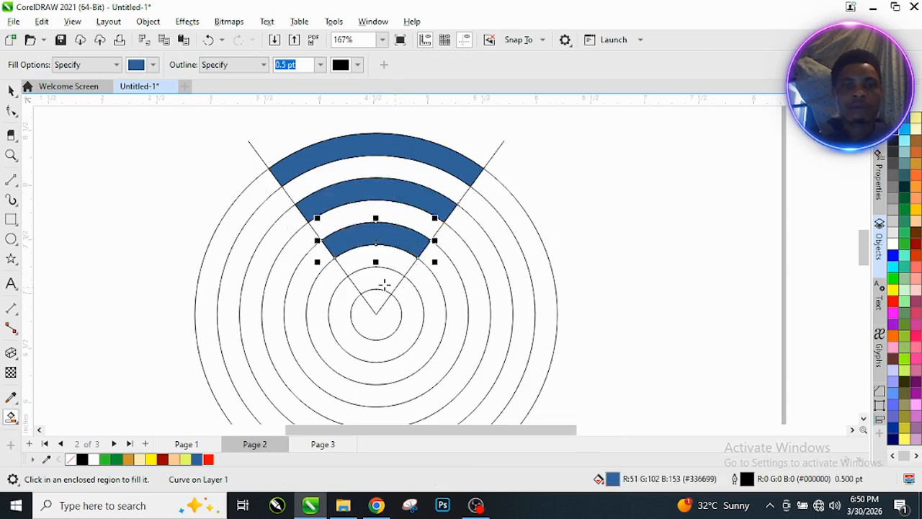
{"action": "left_click", "coordinate": [383, 284]}
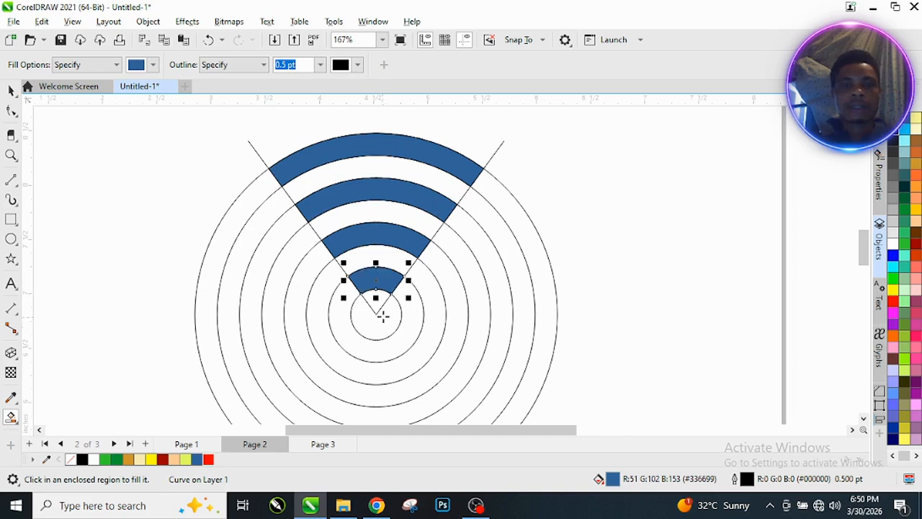
{"action": "scroll", "coordinate": [312, 294], "scroll_direction": "down", "scroll_amount": 3}
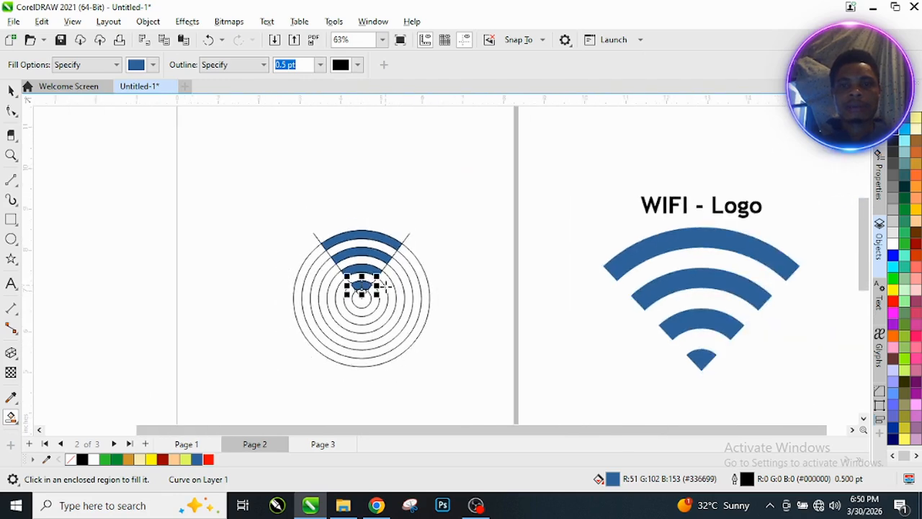
Step: Undo the four Smart Fills between the diagonal lines
{"action": "scroll", "coordinate": [355, 295], "scroll_direction": "up", "scroll_amount": 1}
{"action": "key", "text": "ctrl+z"}
{"action": "key", "text": "ctrl+z"}
{"action": "key", "text": "ctrl+z"}
{"action": "key", "text": "ctrl+z"}
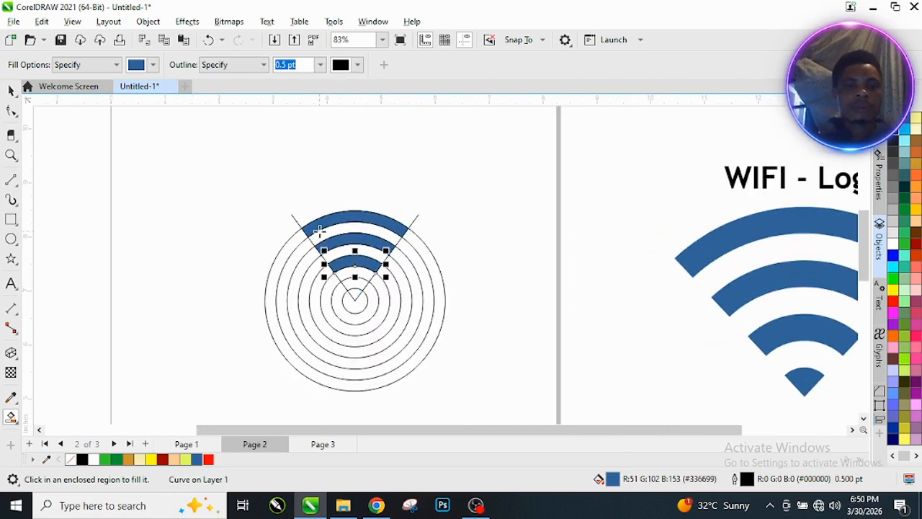
Step: Smart Fill the innermost wedge and every second band outward between the lines in blue #336699, four regions in total
{"action": "scroll", "coordinate": [372, 296], "scroll_direction": "up", "scroll_amount": 3}
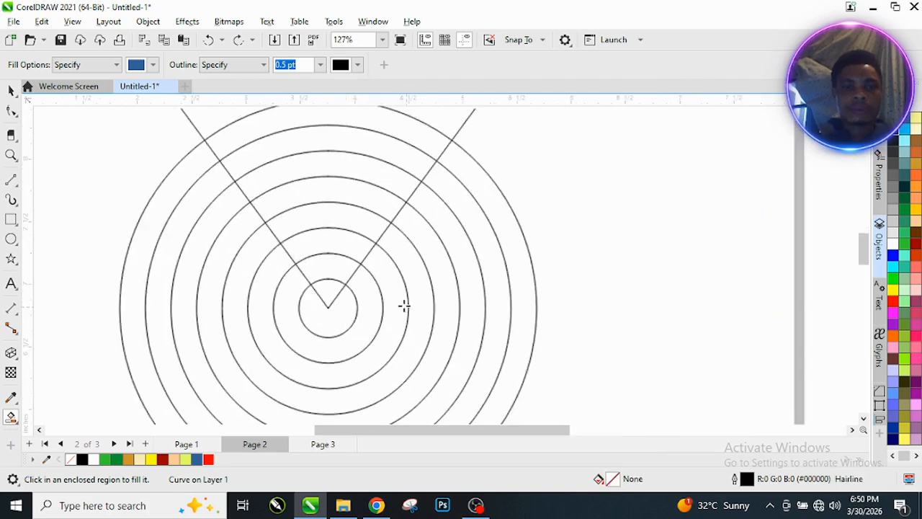
{"action": "left_click", "coordinate": [357, 293]}
{"action": "left_click", "coordinate": [336, 241]}
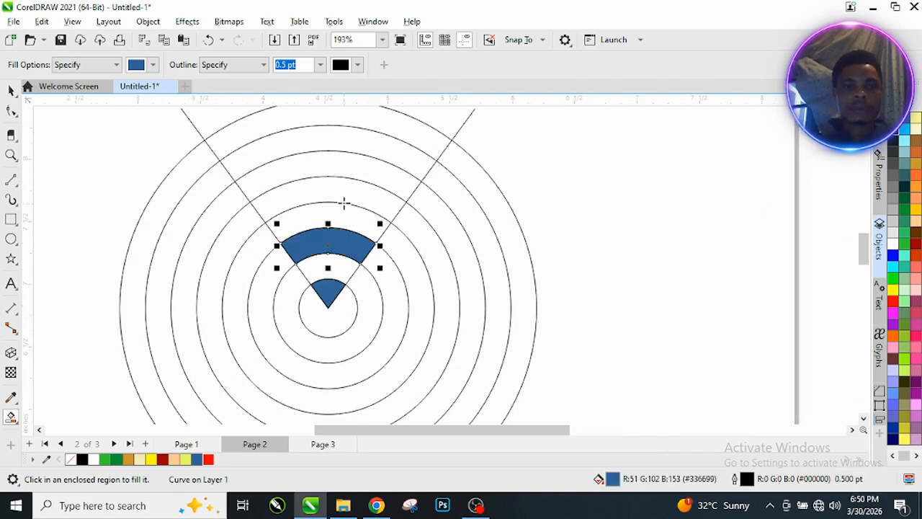
{"action": "left_click", "coordinate": [336, 190]}
{"action": "left_click", "coordinate": [322, 137]}
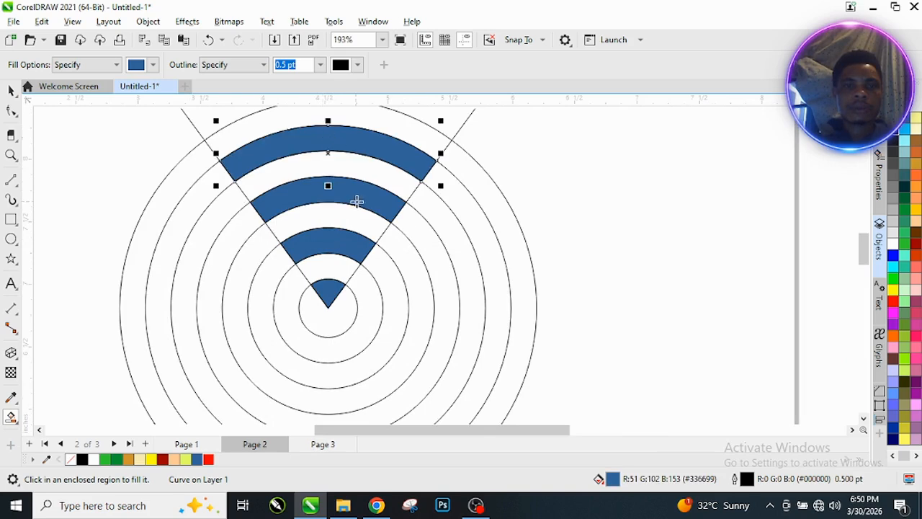
{"action": "scroll", "coordinate": [345, 195], "scroll_direction": "down", "scroll_amount": 1}
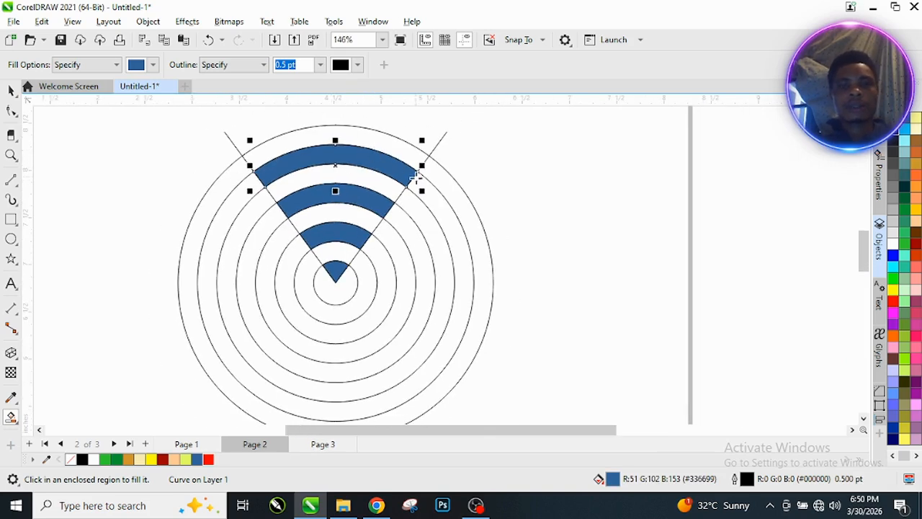
Step: Delete the two outermost construction circles around the filled bands
{"action": "key", "text": "space"}
{"action": "scroll", "coordinate": [414, 216], "scroll_direction": "down", "scroll_amount": 1}
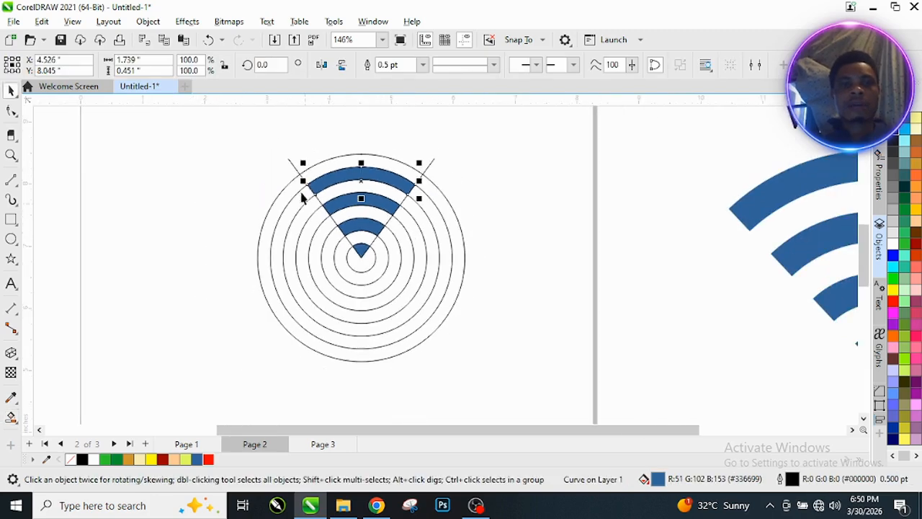
{"action": "left_click", "coordinate": [279, 202]}
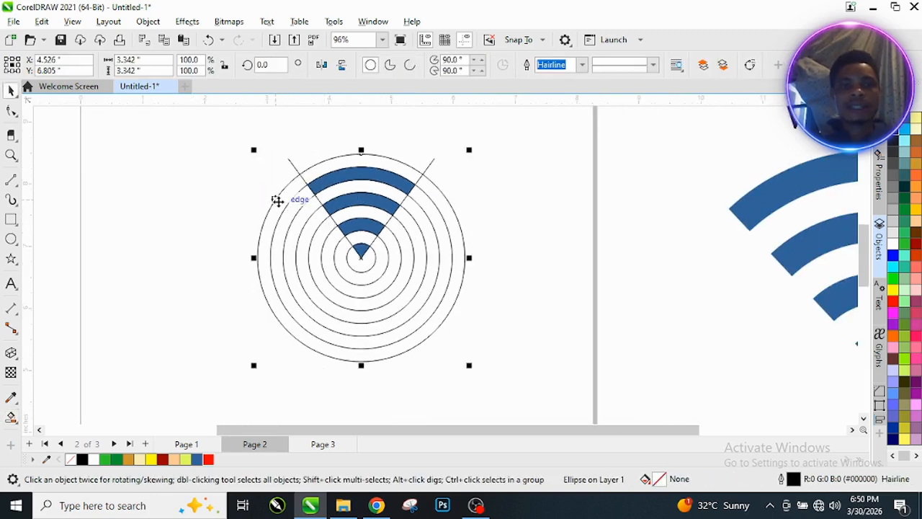
{"action": "scroll", "coordinate": [277, 207], "scroll_direction": "up", "scroll_amount": 1}
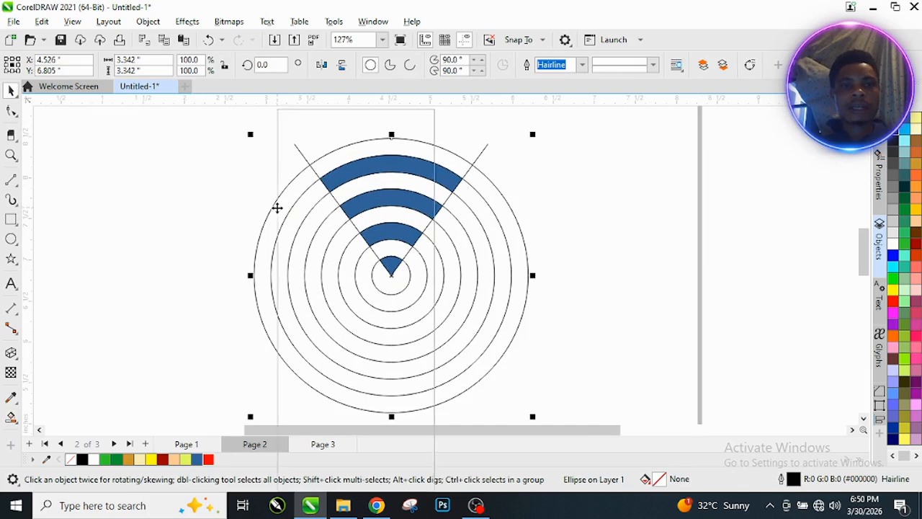
{"action": "right_click", "coordinate": [278, 207]}
{"action": "left_click", "coordinate": [325, 183]}
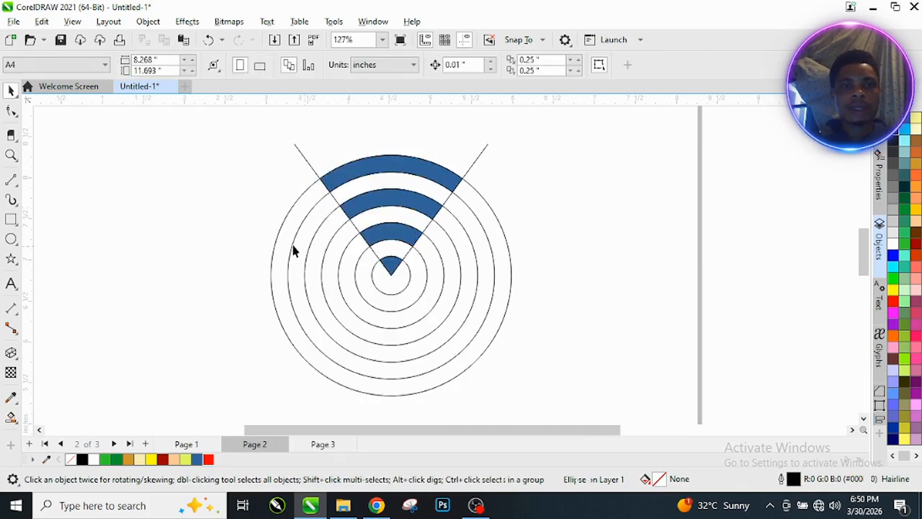
{"action": "left_click", "coordinate": [286, 245]}
{"action": "right_click", "coordinate": [288, 240]}
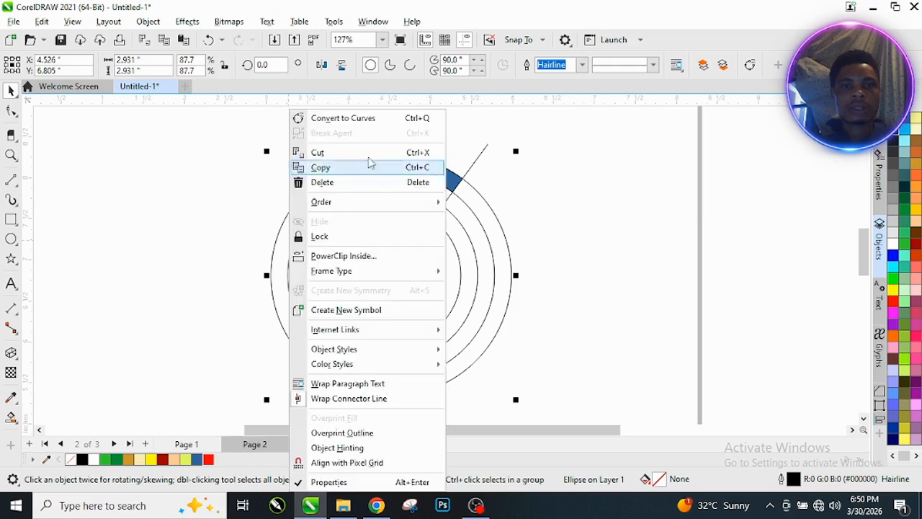
{"action": "left_click", "coordinate": [340, 183]}
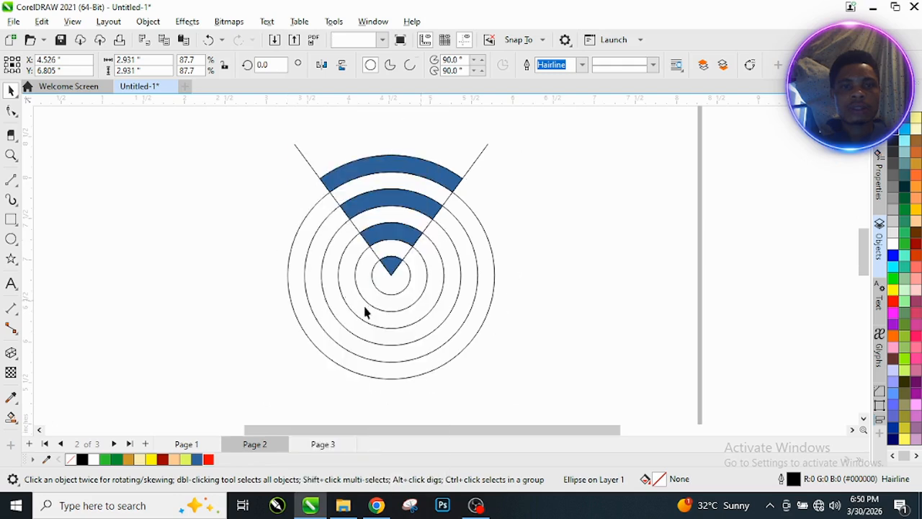
Step: Delete the remaining six concentric construction circles, keeping the blue filled shapes
{"action": "left_click", "coordinate": [425, 324]}
{"action": "key", "text": "Delete"}
{"action": "left_click", "coordinate": [448, 339]}
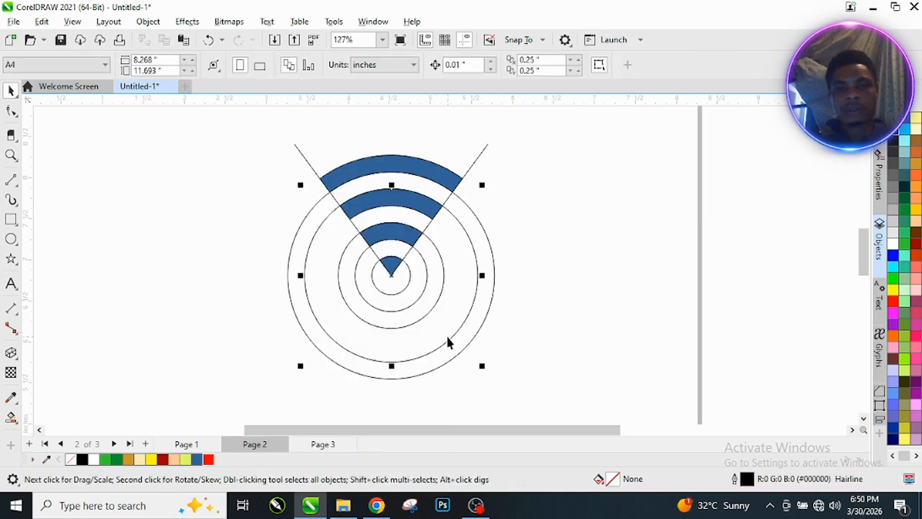
{"action": "key", "text": "Delete"}
{"action": "left_click", "coordinate": [465, 339]}
{"action": "key", "text": "Delete"}
{"action": "key", "text": "Delete"}
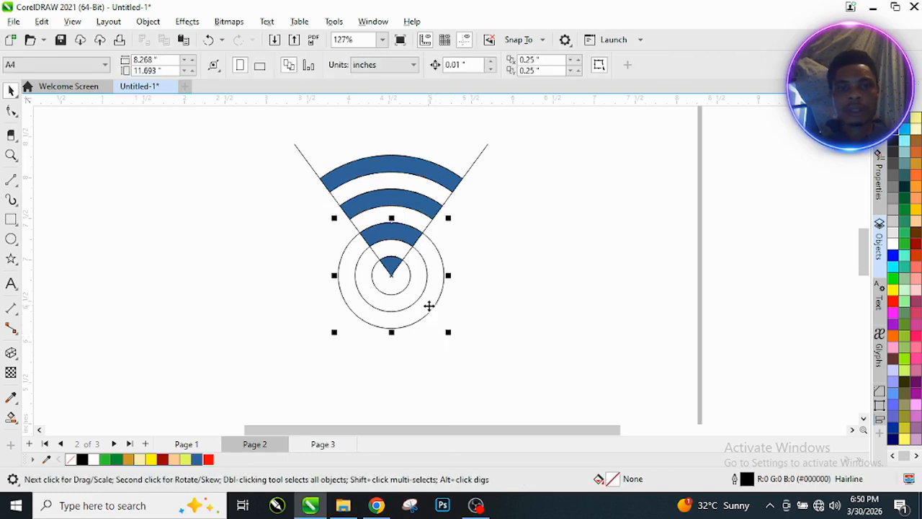
{"action": "left_click", "coordinate": [391, 306]}
{"action": "key", "text": "Delete"}
{"action": "left_click", "coordinate": [391, 293]}
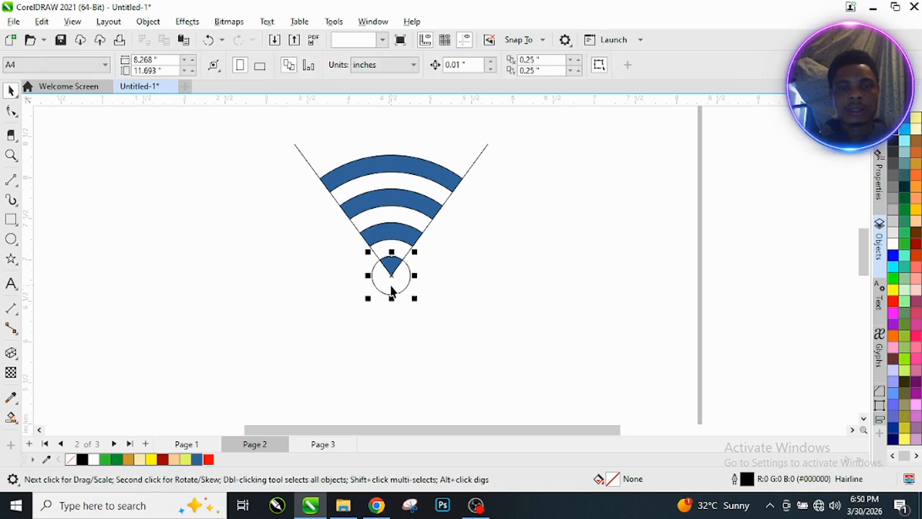
{"action": "key", "text": "Delete"}
Step: Delete the two diagonal construction lines on either side of the blue bands
{"action": "left_click", "coordinate": [481, 154]}
{"action": "key", "text": "Delete"}
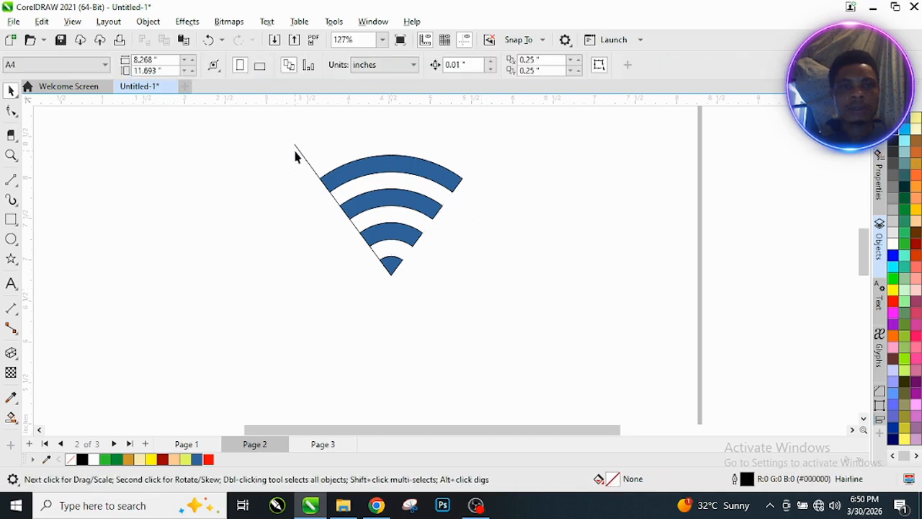
{"action": "left_click", "coordinate": [299, 157]}
{"action": "key", "text": "Delete"}
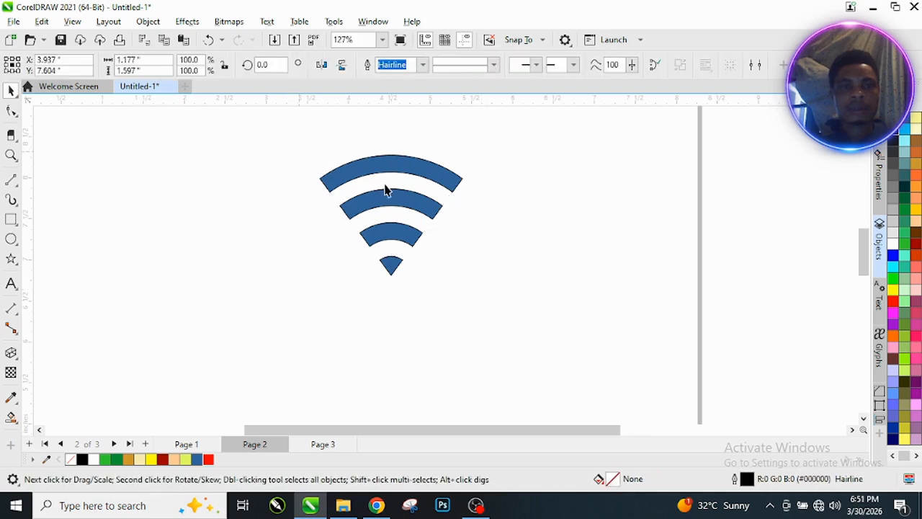
Step: Select all four blue shapes of the Wi-Fi logo and remove their outlines
{"action": "scroll", "coordinate": [385, 189], "scroll_direction": "up", "scroll_amount": 4}
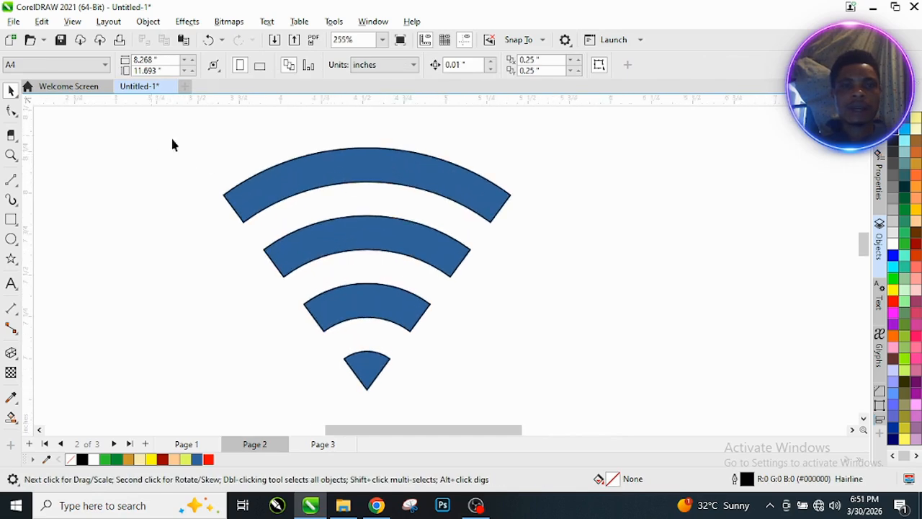
{"action": "left_click_drag", "start_coordinate": [151, 136], "coordinate": [569, 392]}
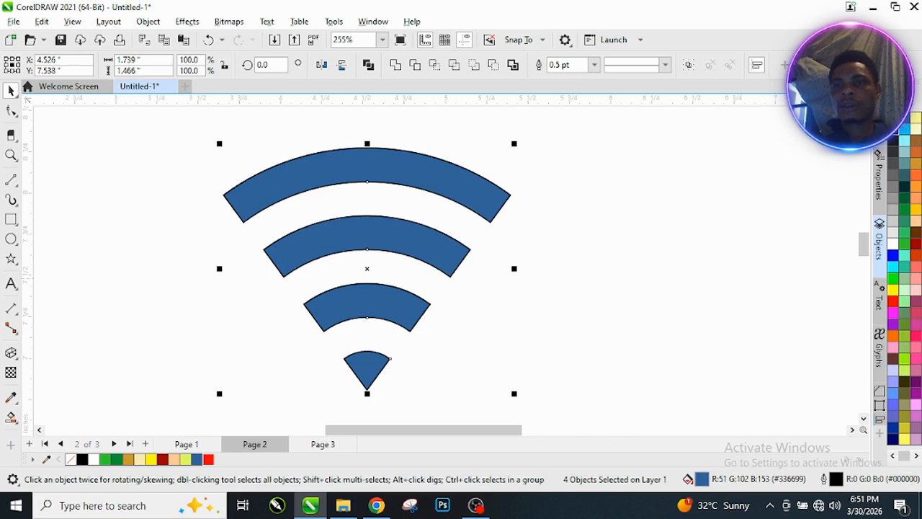
{"action": "left_click", "coordinate": [894, 107]}
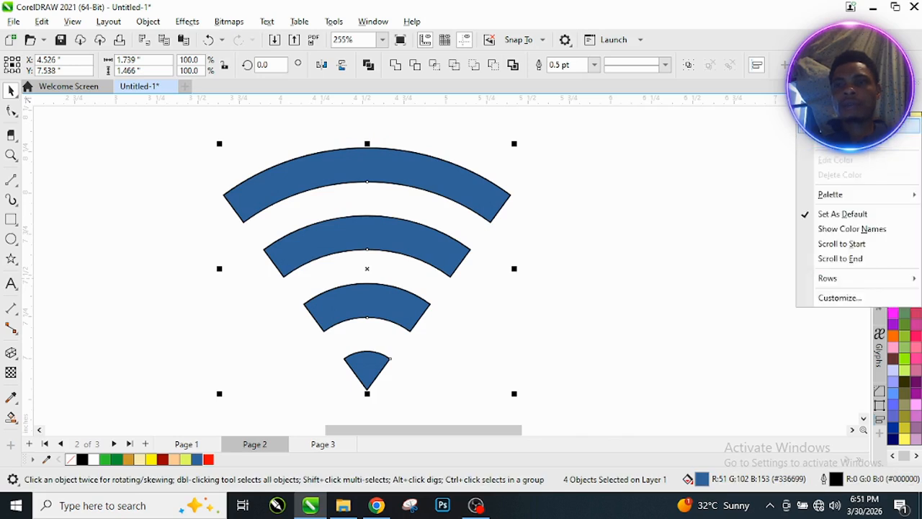
{"action": "left_click", "coordinate": [844, 126]}
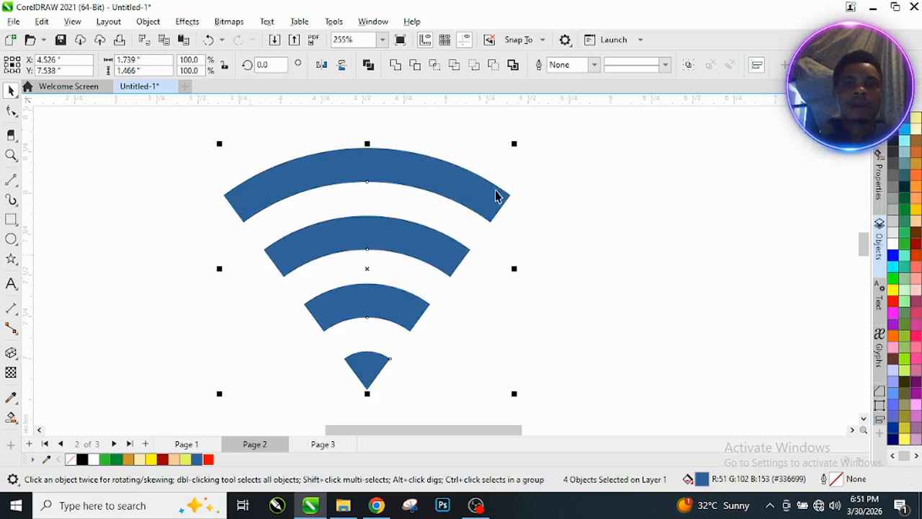
Step: Enlarge the Wi-Fi logo about its centre to about 2.42 by 2.04 inches and fill it red
{"action": "scroll", "coordinate": [496, 196], "scroll_direction": "down", "scroll_amount": 1}
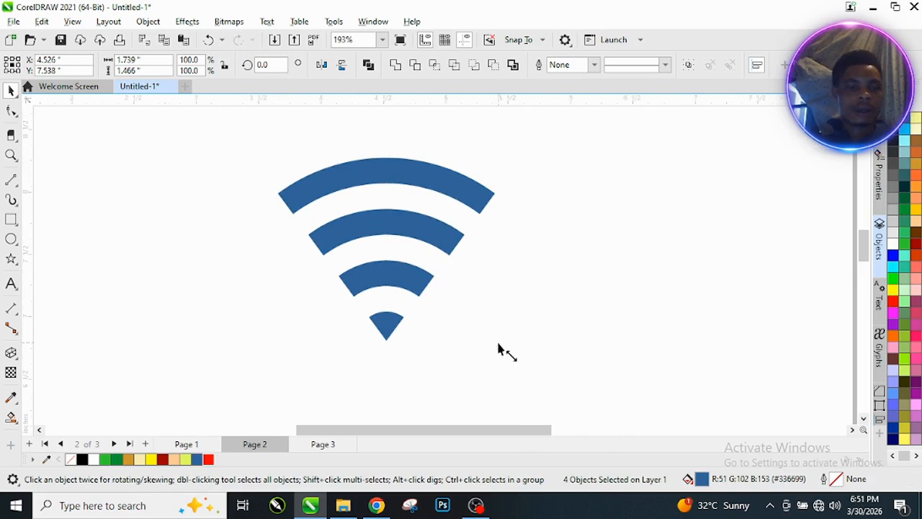
{"action": "left_click_drag", "start_coordinate": [497, 349], "coordinate": [536, 376]}
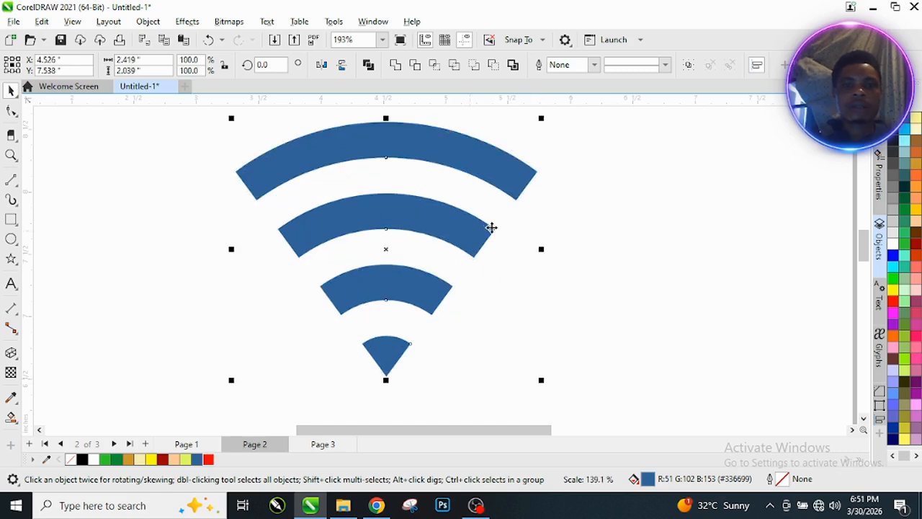
{"action": "scroll", "coordinate": [491, 228], "scroll_direction": "down", "scroll_amount": 1}
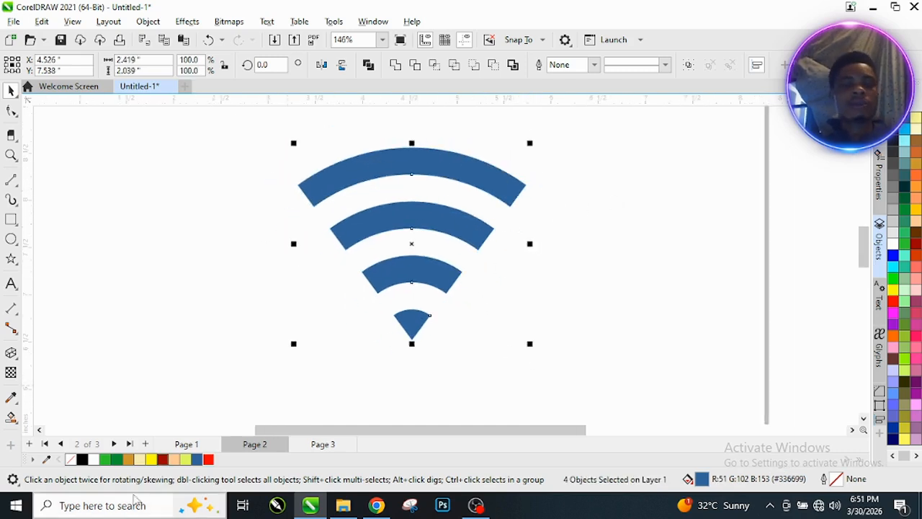
{"action": "left_click", "coordinate": [209, 460]}
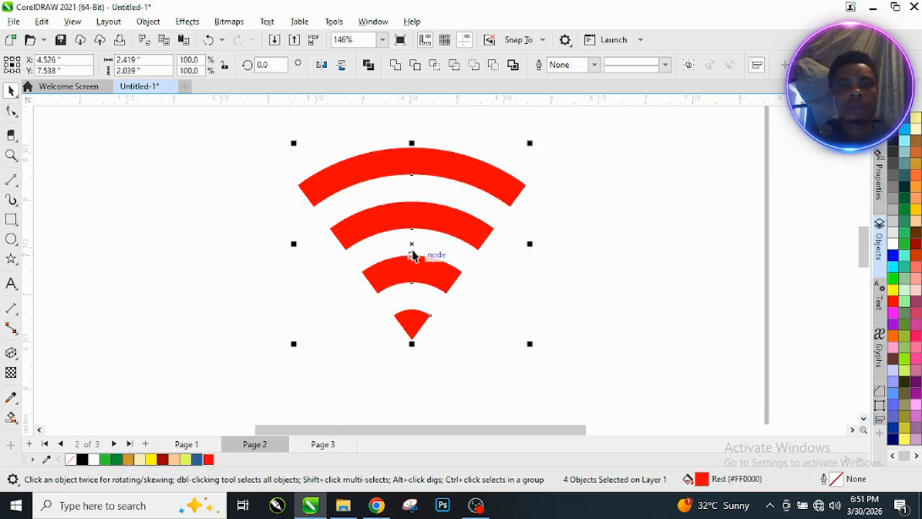
Step: Add two level copies of the red logo, one to its left filled black and one to its right filled blue #336699
{"action": "left_click_drag", "start_coordinate": [411, 243], "coordinate": [173, 274]}
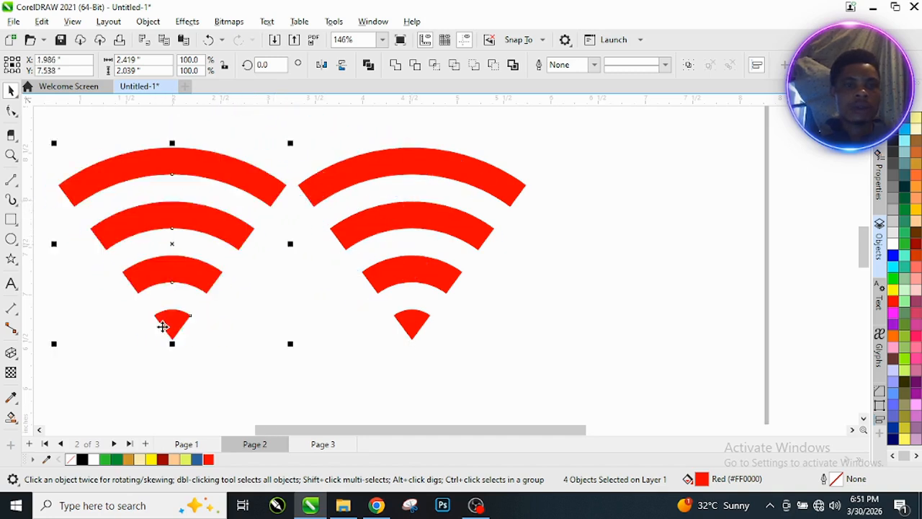
{"action": "left_click", "coordinate": [82, 460]}
{"action": "left_click_drag", "start_coordinate": [171, 257], "coordinate": [655, 276]}
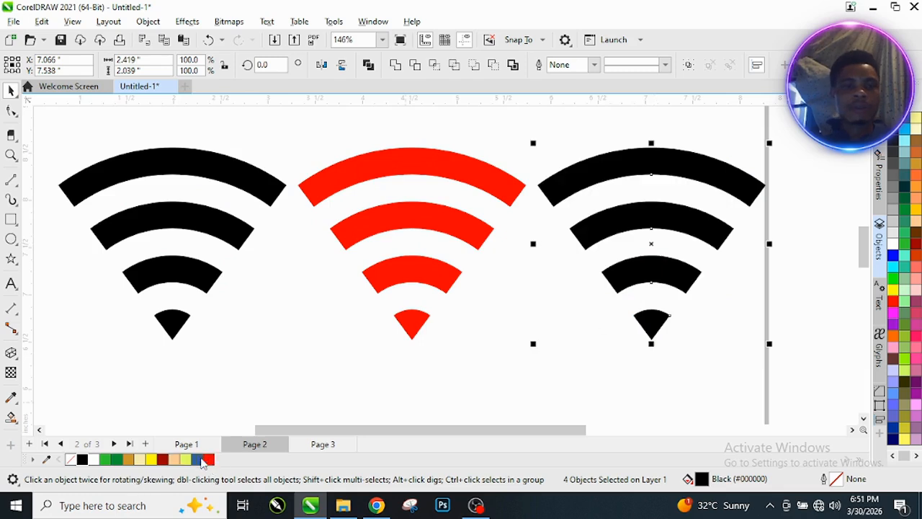
{"action": "left_click", "coordinate": [198, 459]}
{"action": "left_click", "coordinate": [385, 327]}
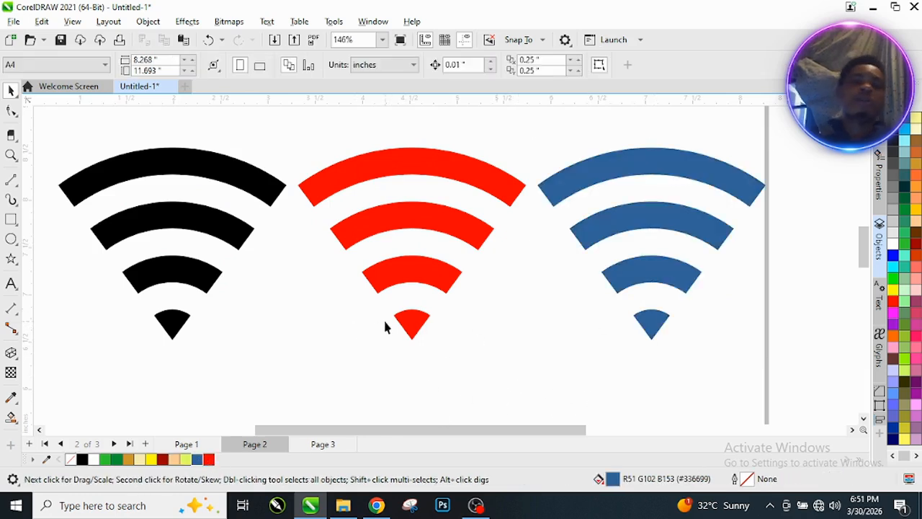